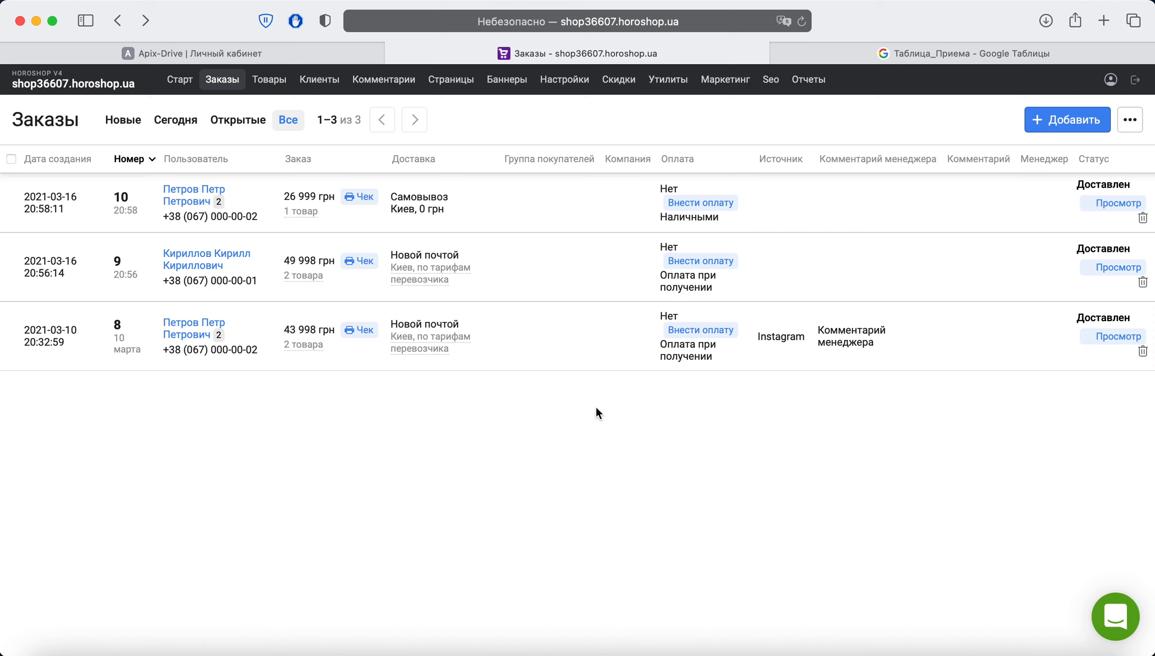
Switch to ApiX-Drive and create a new connection with Horoshop as the data source system.
click(865, 51)
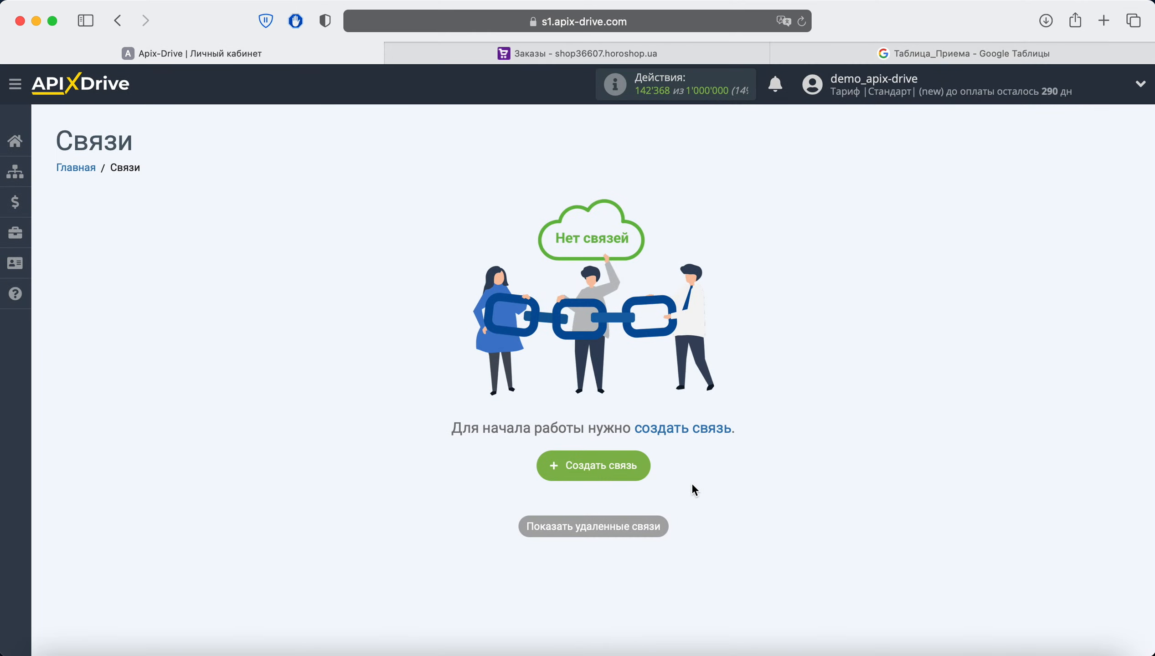
click(629, 467)
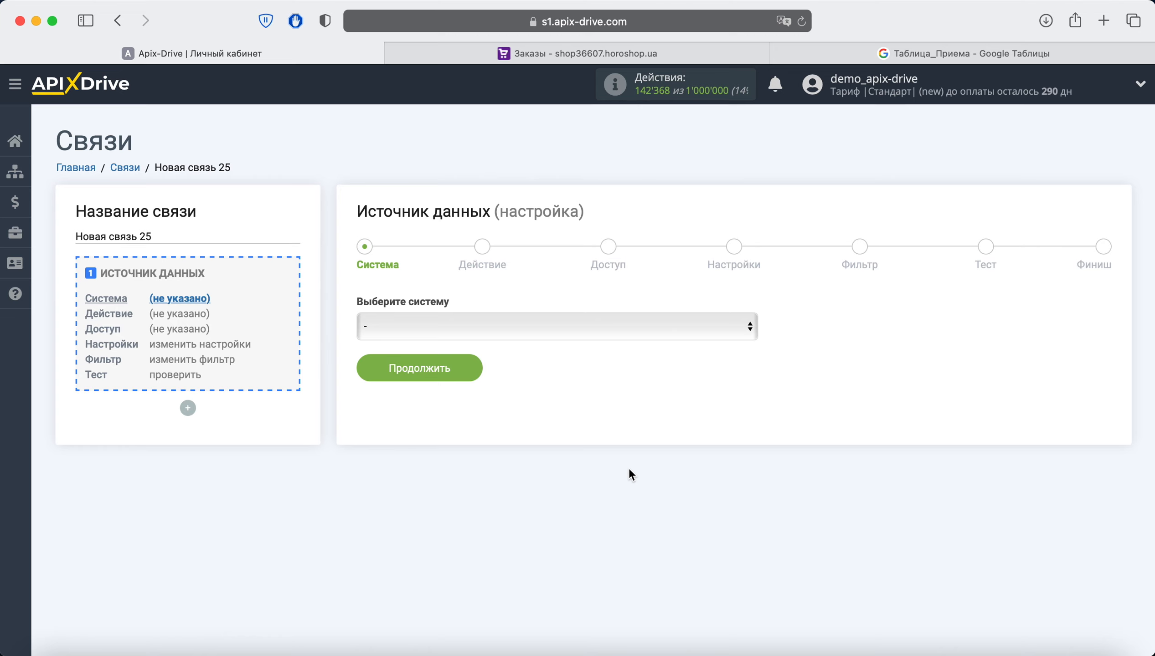
click(533, 330)
scroll(518, 433, down, 10)
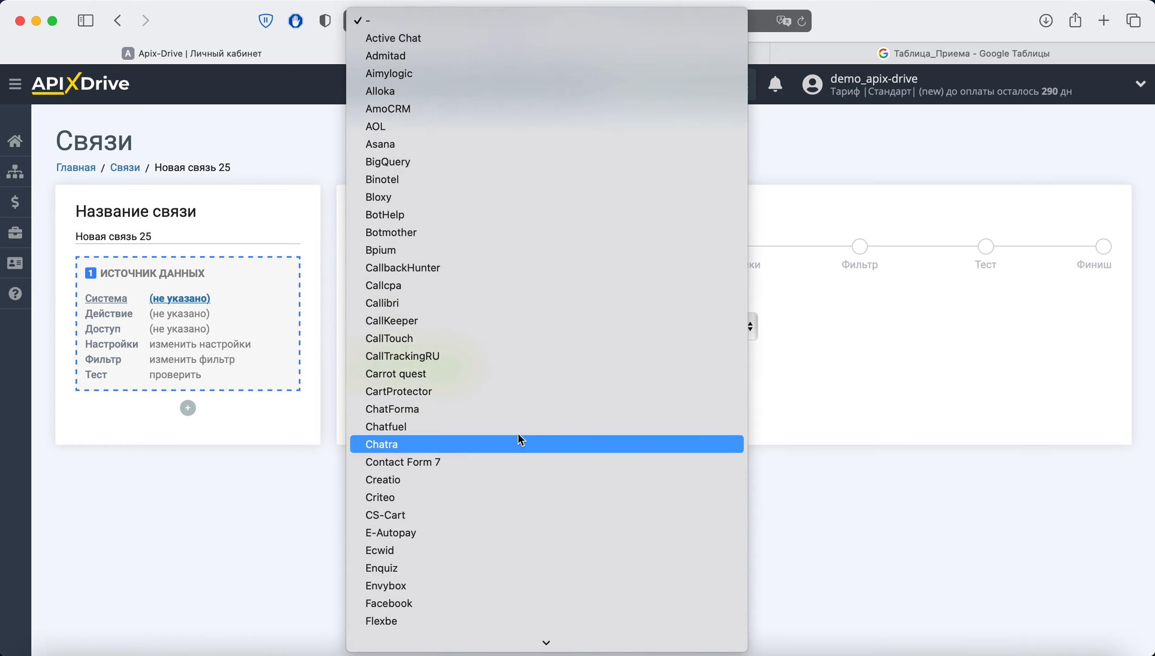
click(474, 586)
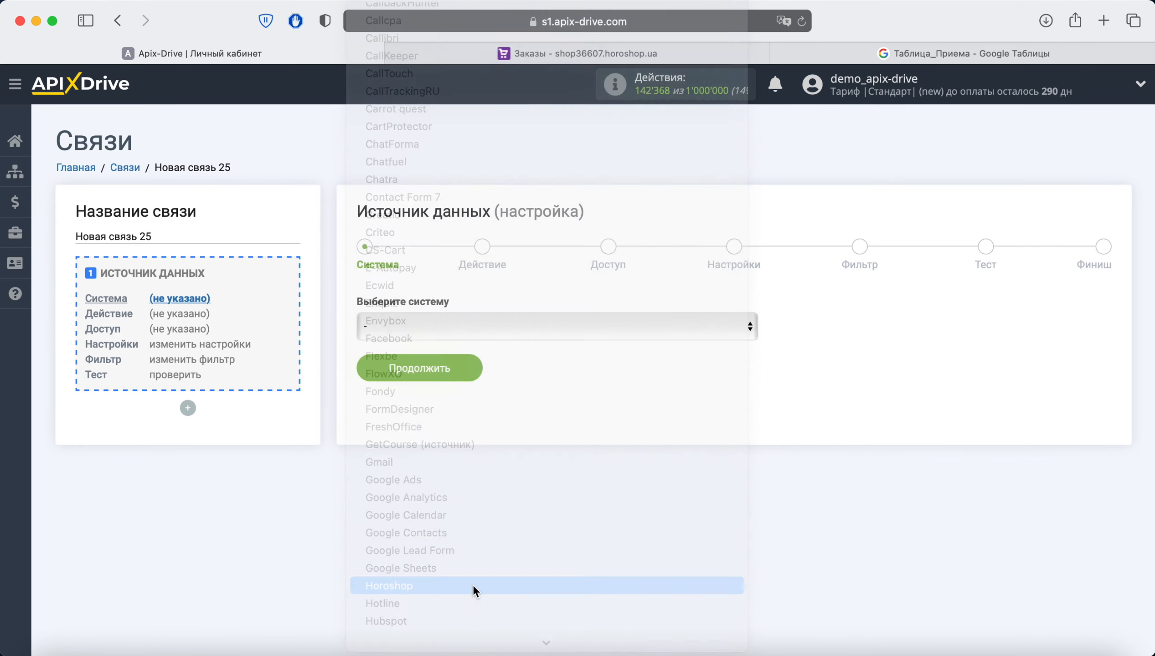
click(441, 365)
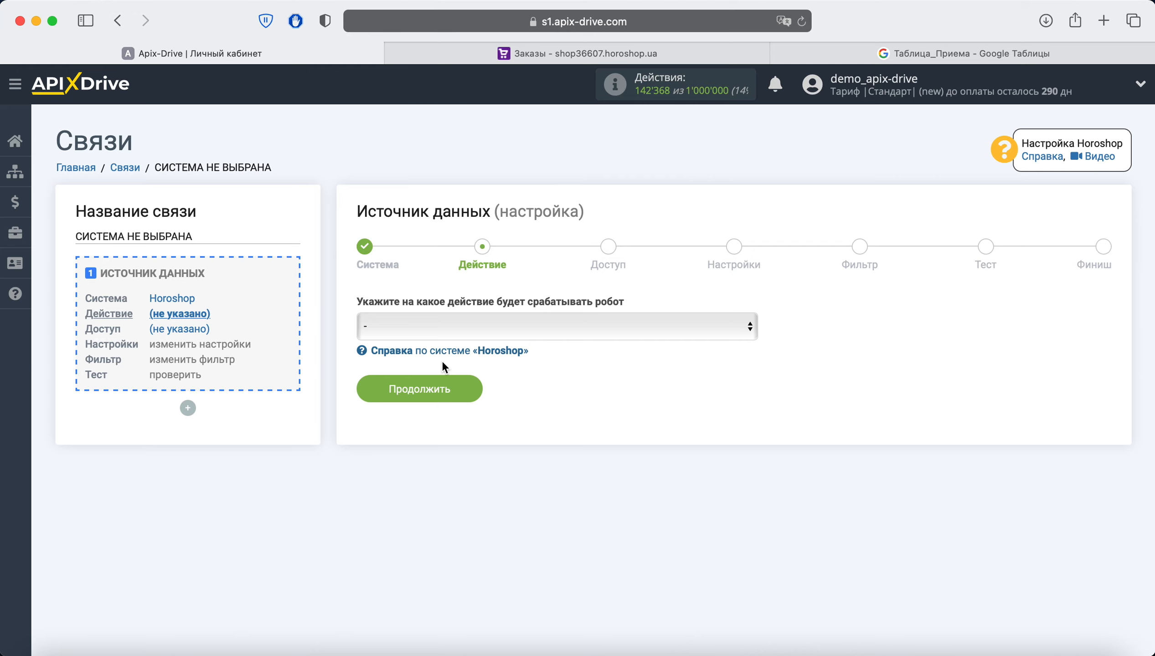
Set the Horoshop source action to "Загрузить заказы по статусу (новые)" and continue to the access stage.
click(541, 322)
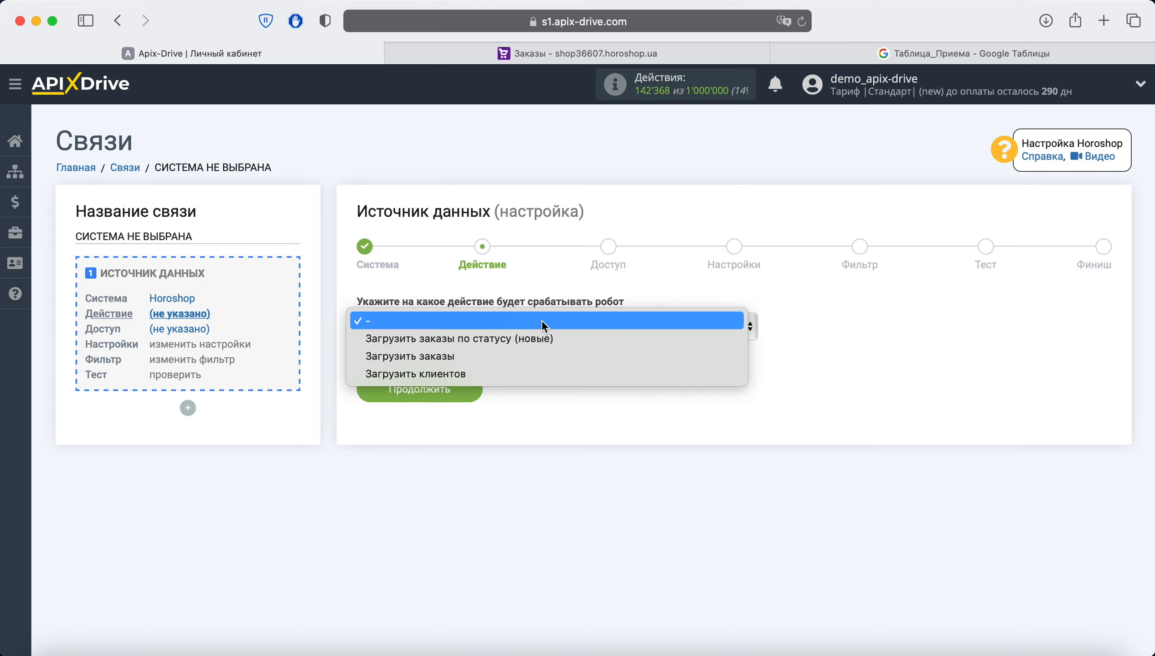
click(512, 340)
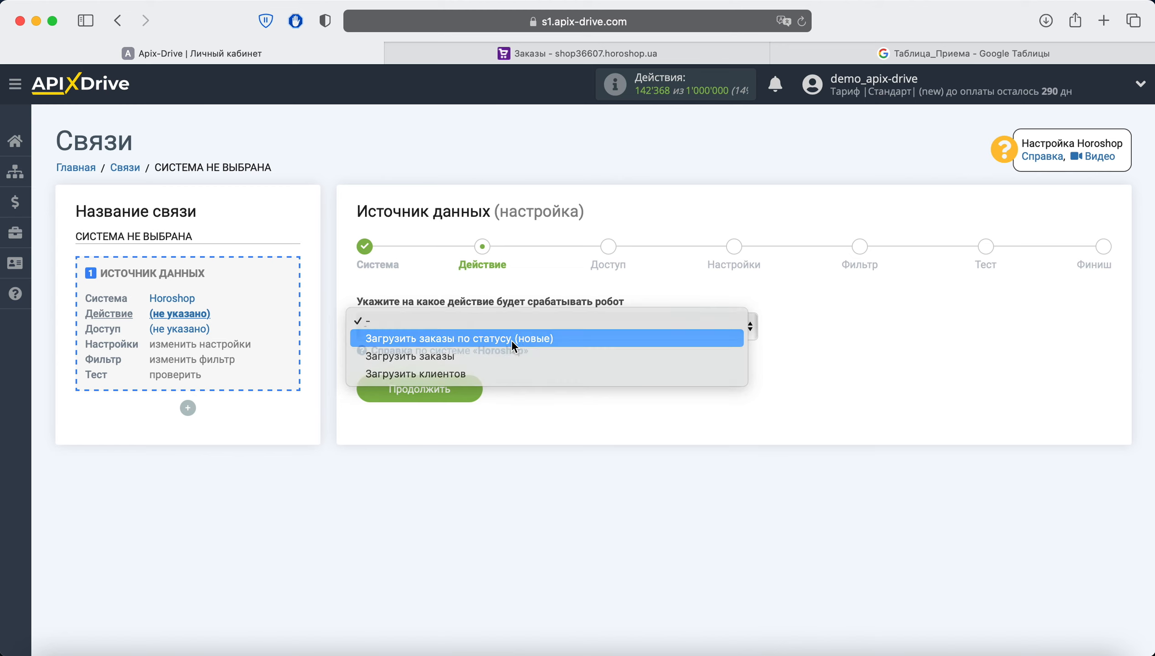
click(452, 394)
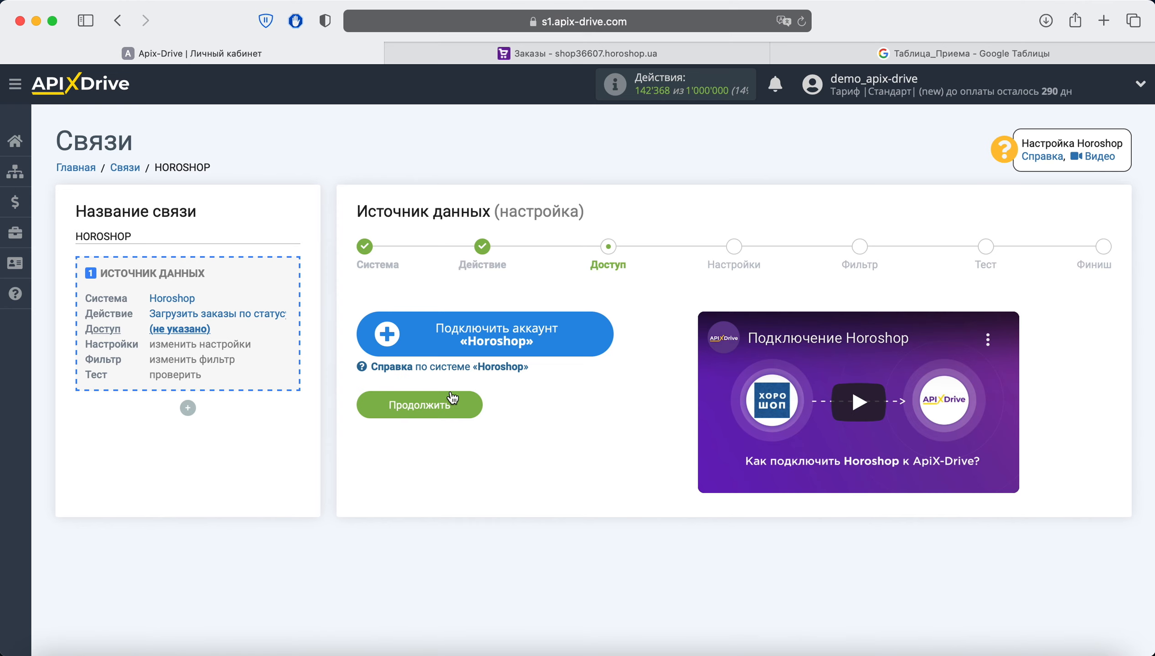
click(441, 347)
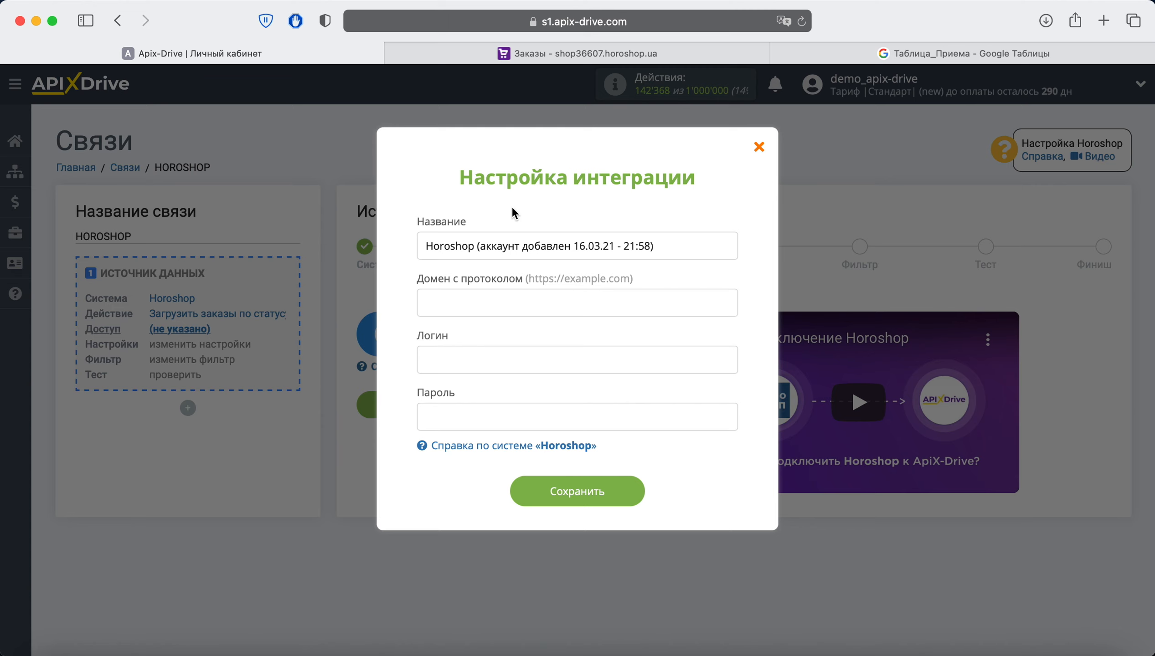
click(587, 56)
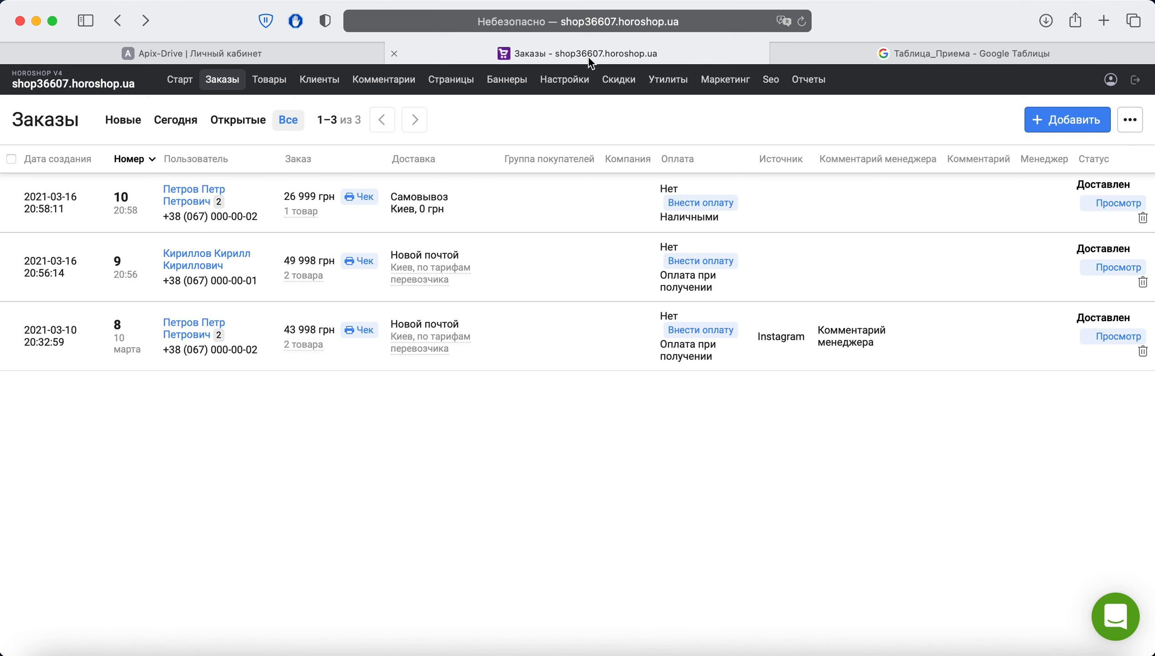
click(478, 21)
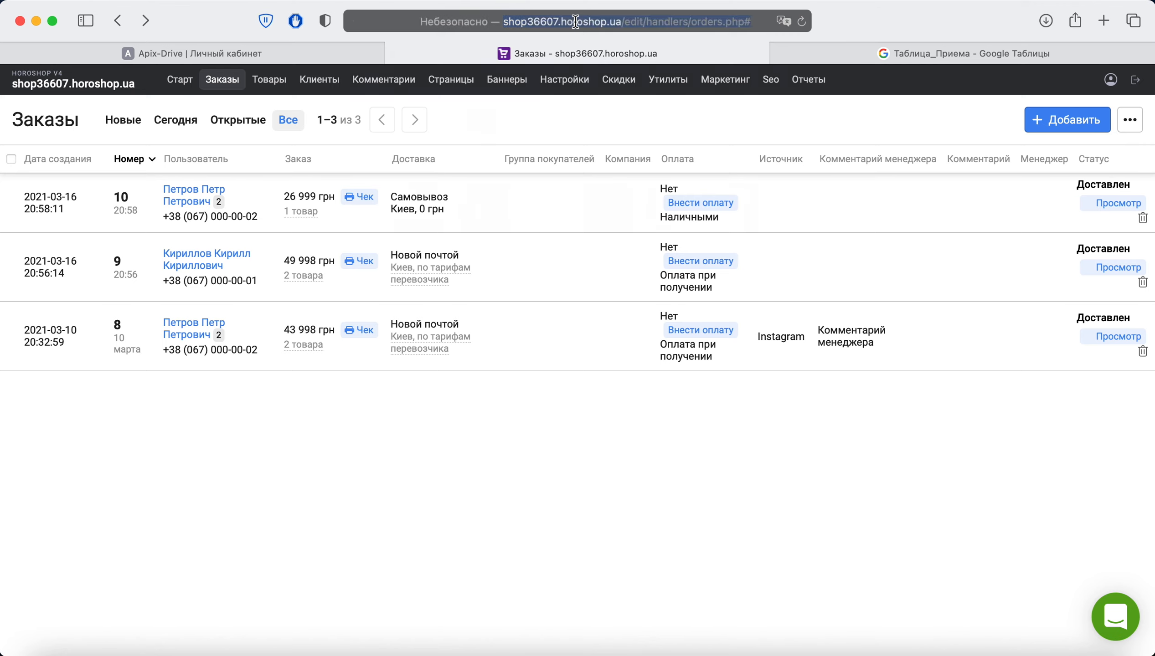
drag(479, 21, 360, 21)
right_click(392, 21)
click(435, 49)
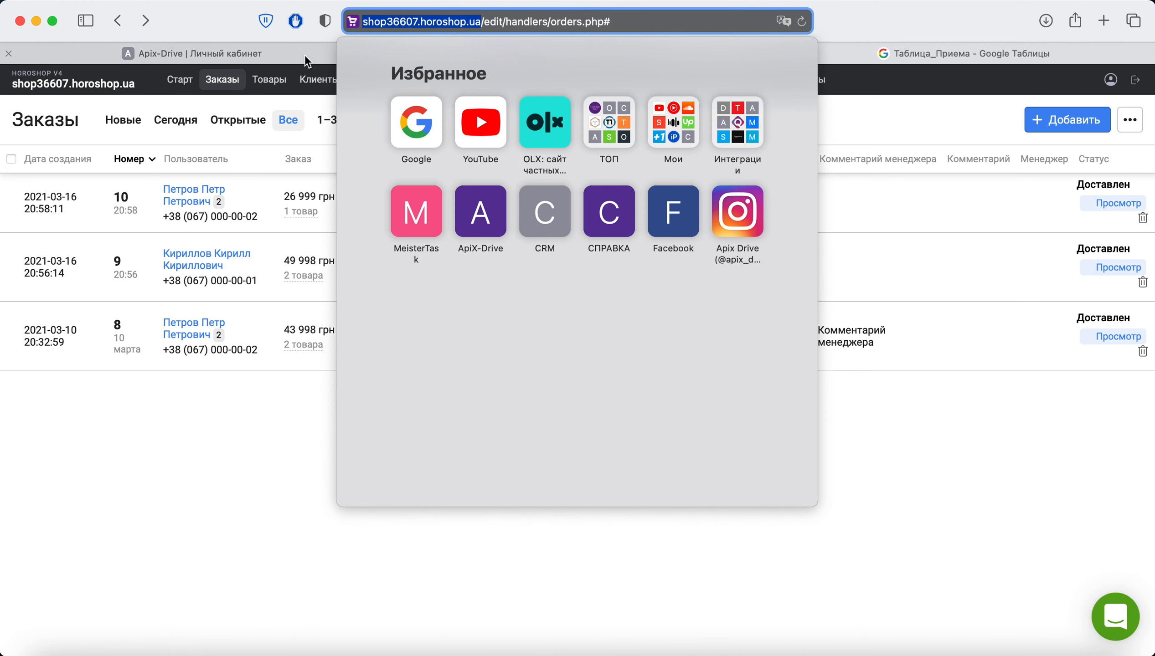
click(304, 54)
right_click(445, 312)
click(486, 357)
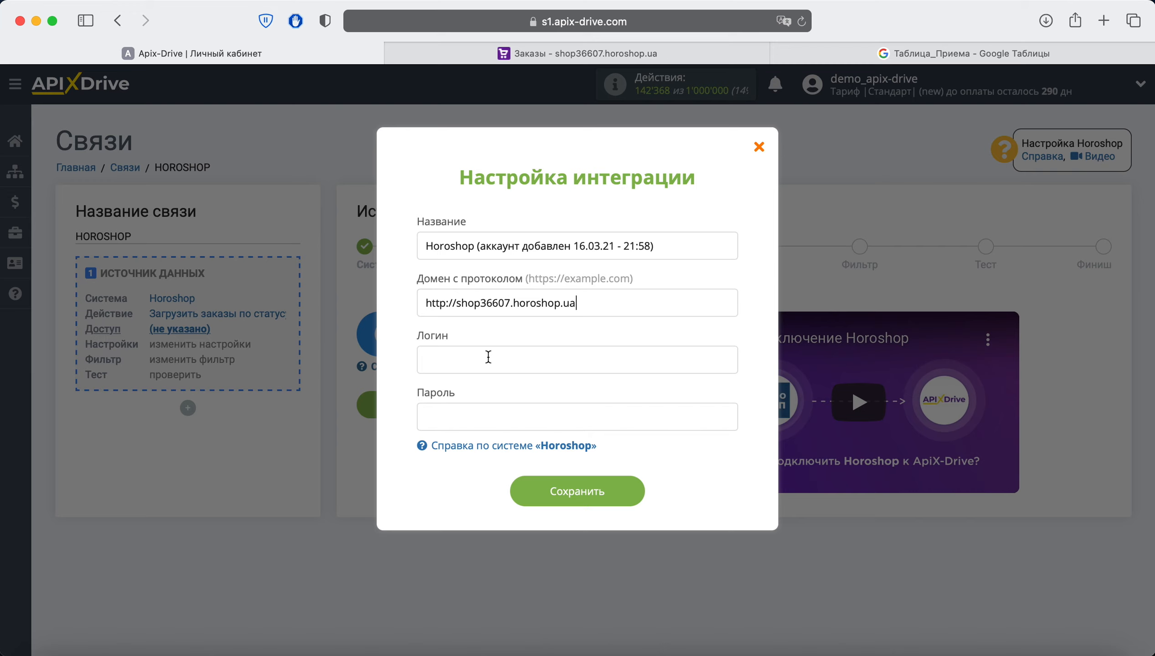
Paste the Horoshop login and password, save the integration, and continue with the connected account.
right_click(463, 358)
click(508, 402)
right_click(461, 417)
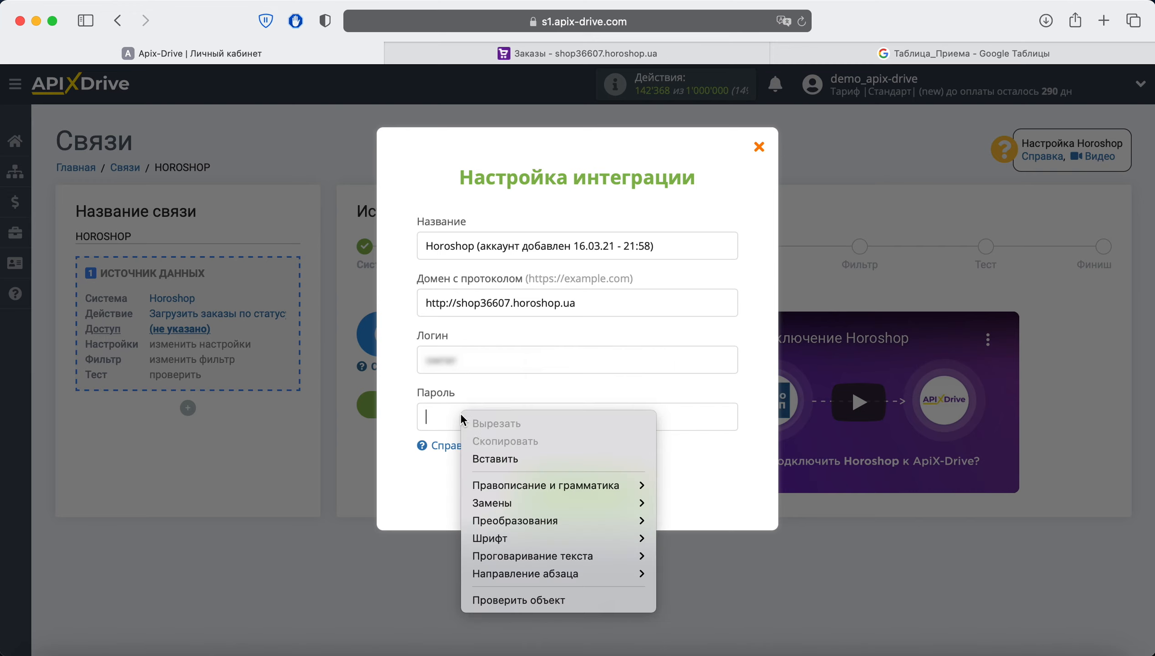
click(500, 459)
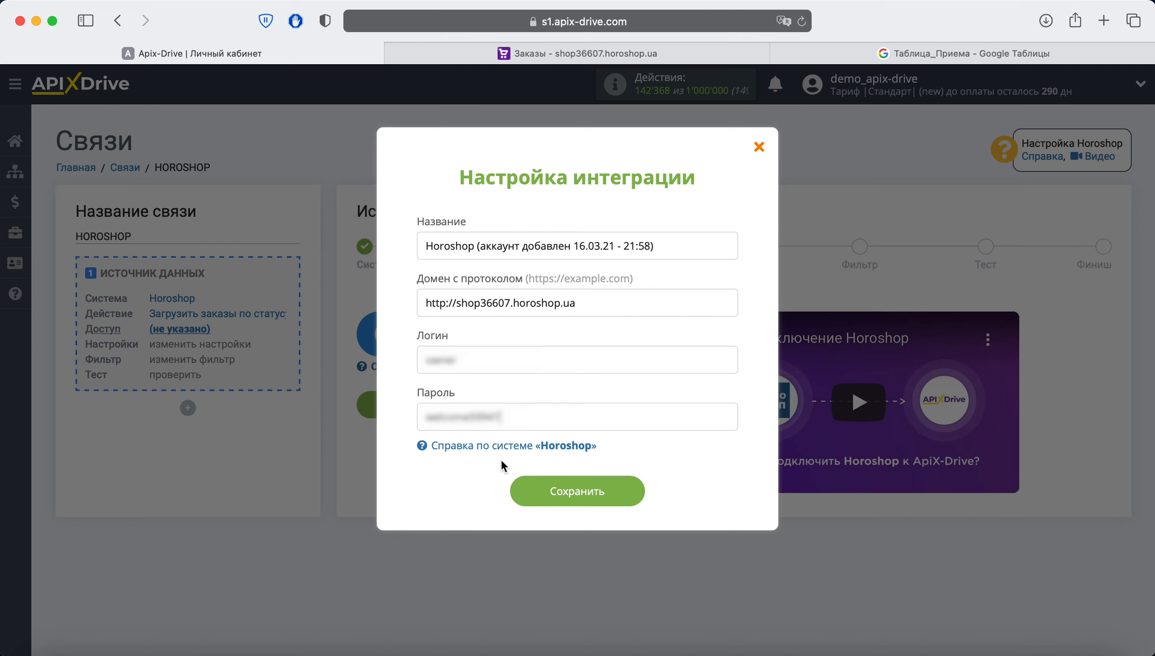
click(531, 488)
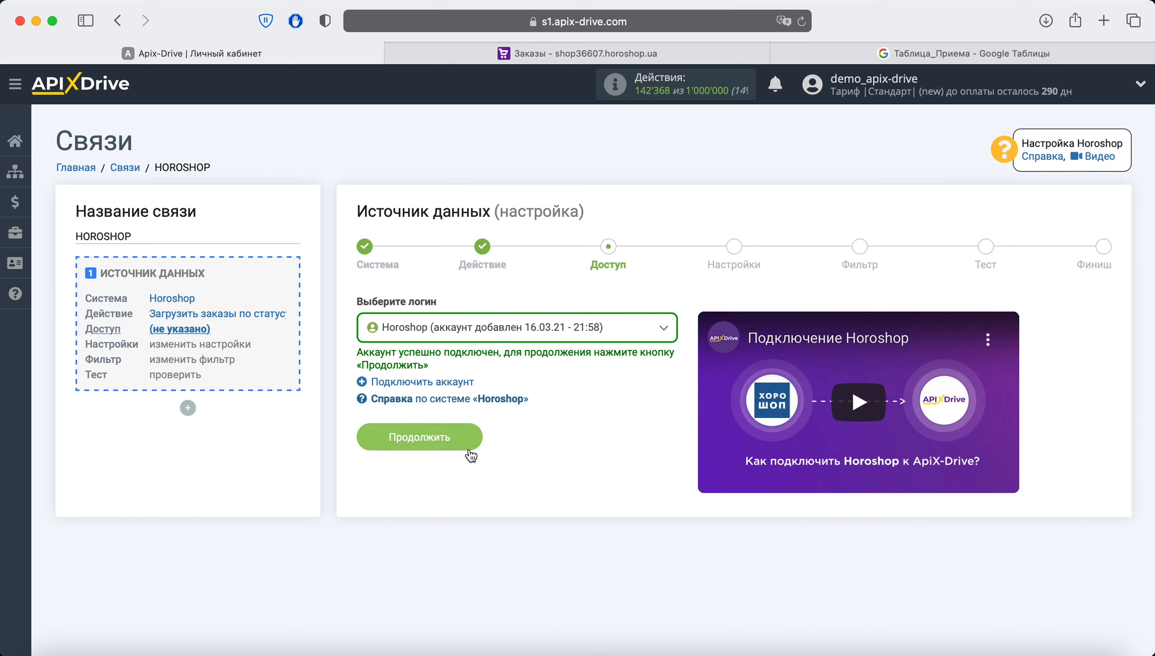
click(459, 435)
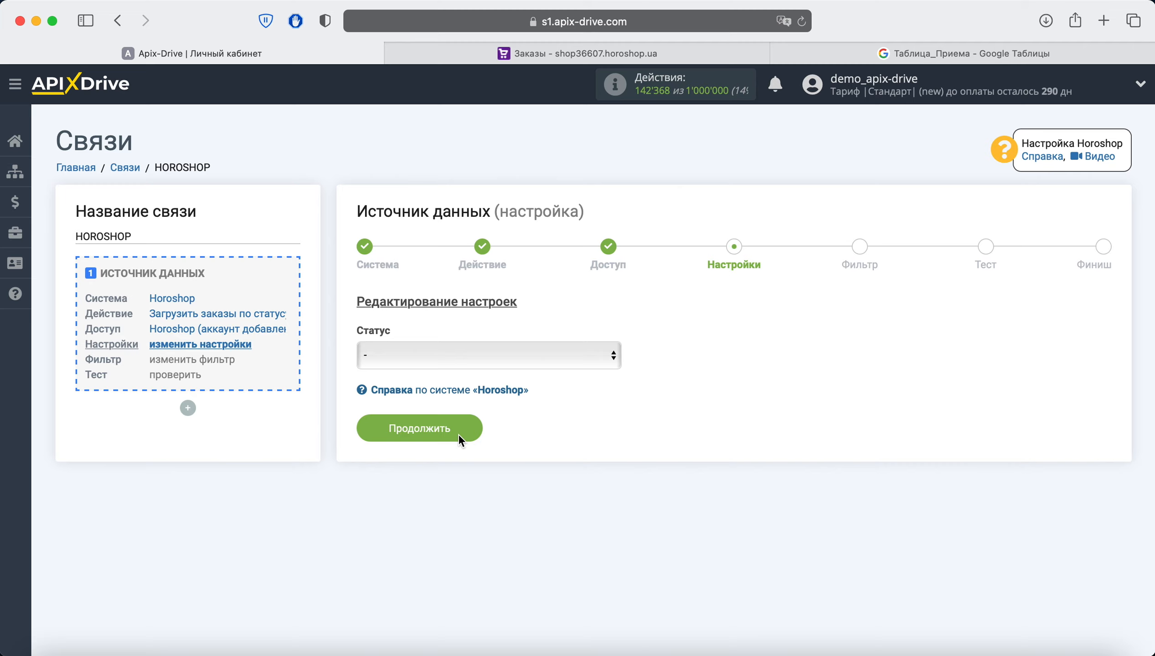
Set the order status in the source settings to "Доставлен" and continue.
click(483, 353)
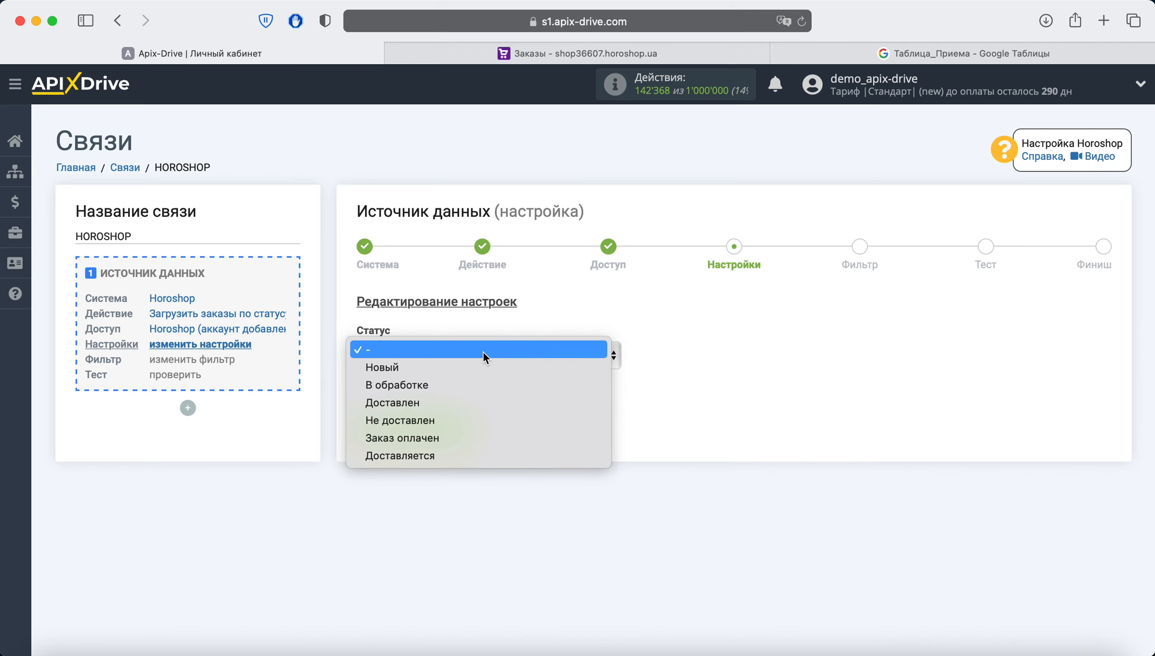
click(462, 404)
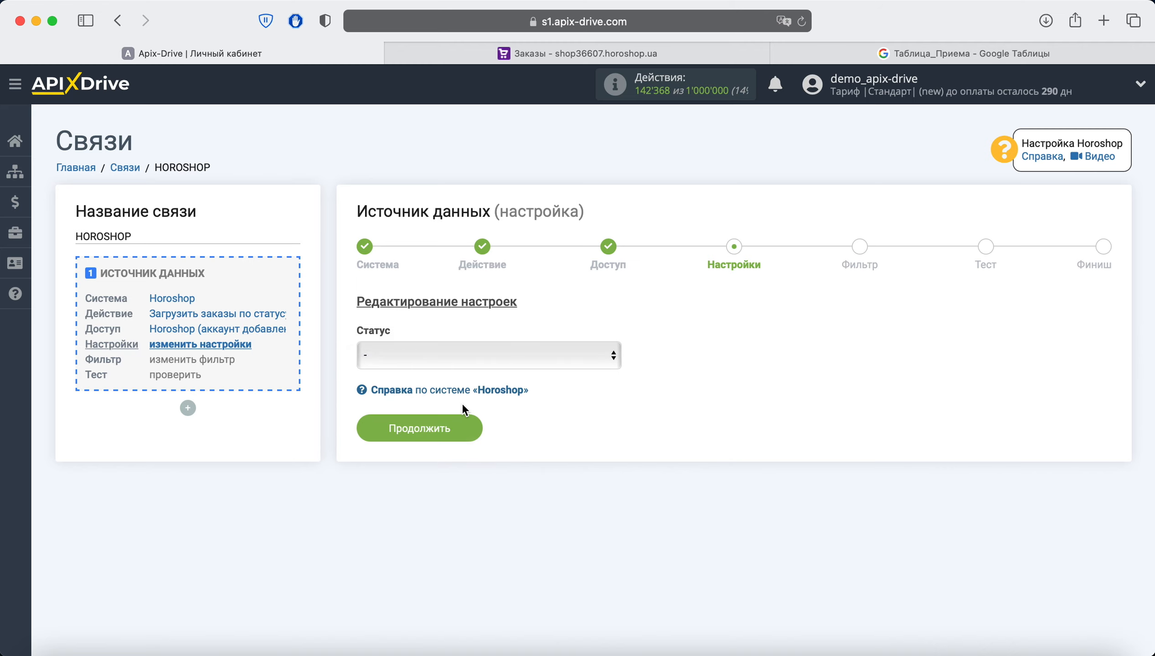
click(463, 427)
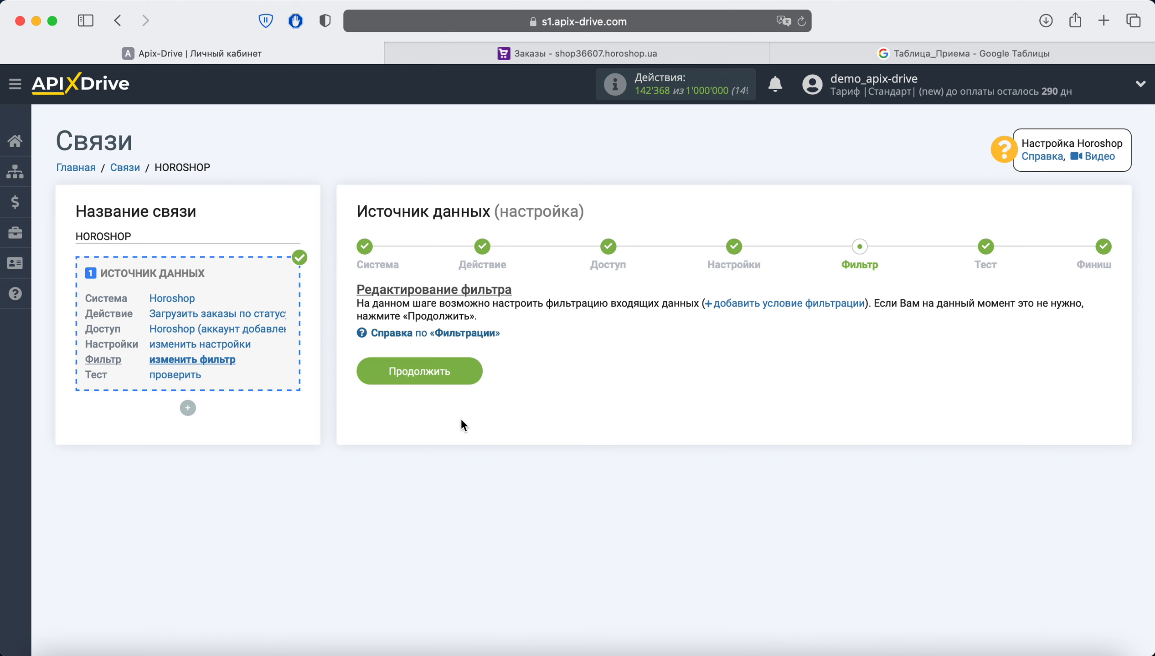
Continue without a filter condition, review the Horoshop test data, and complete the data source setup.
click(463, 382)
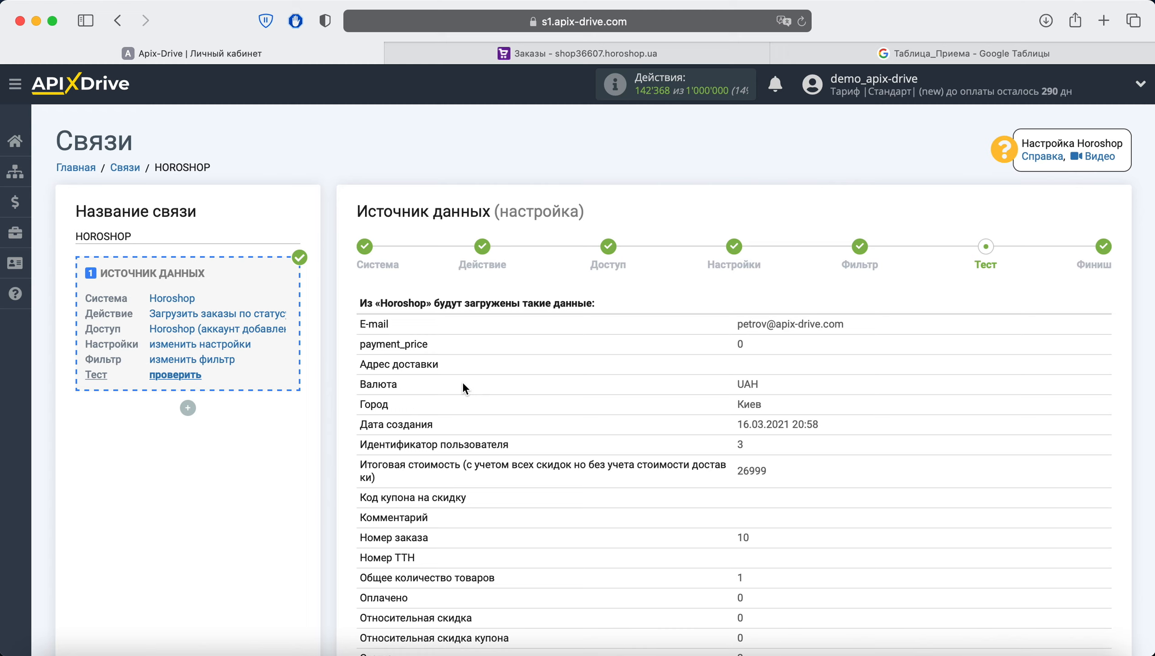
scroll(465, 388, down, 10)
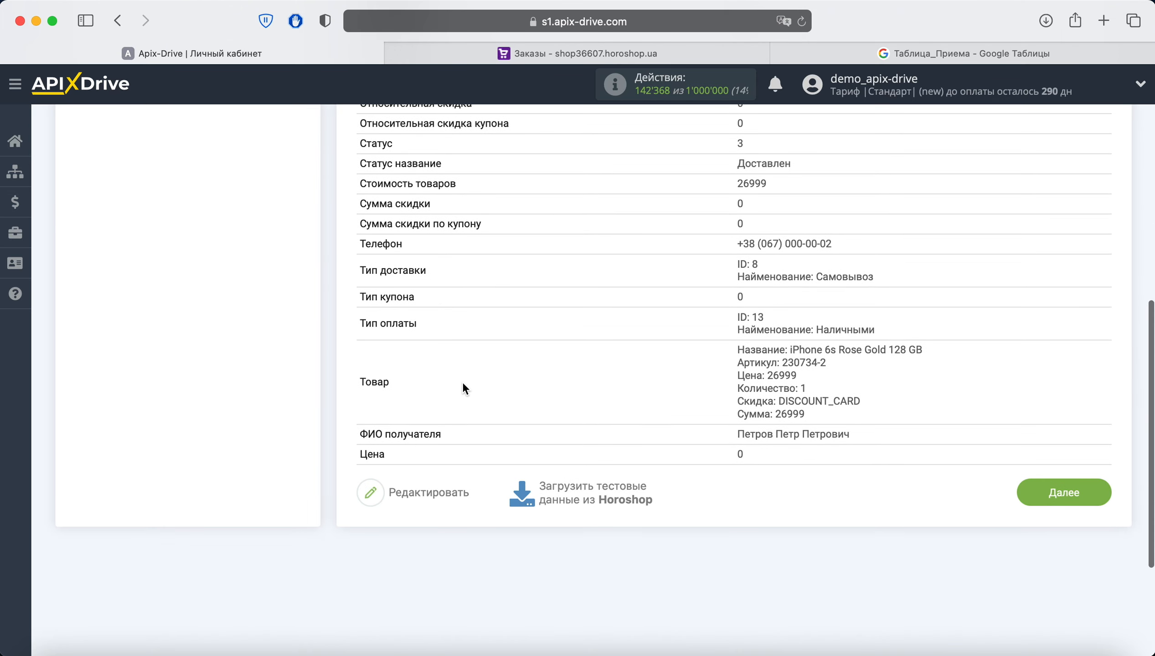
click(1044, 490)
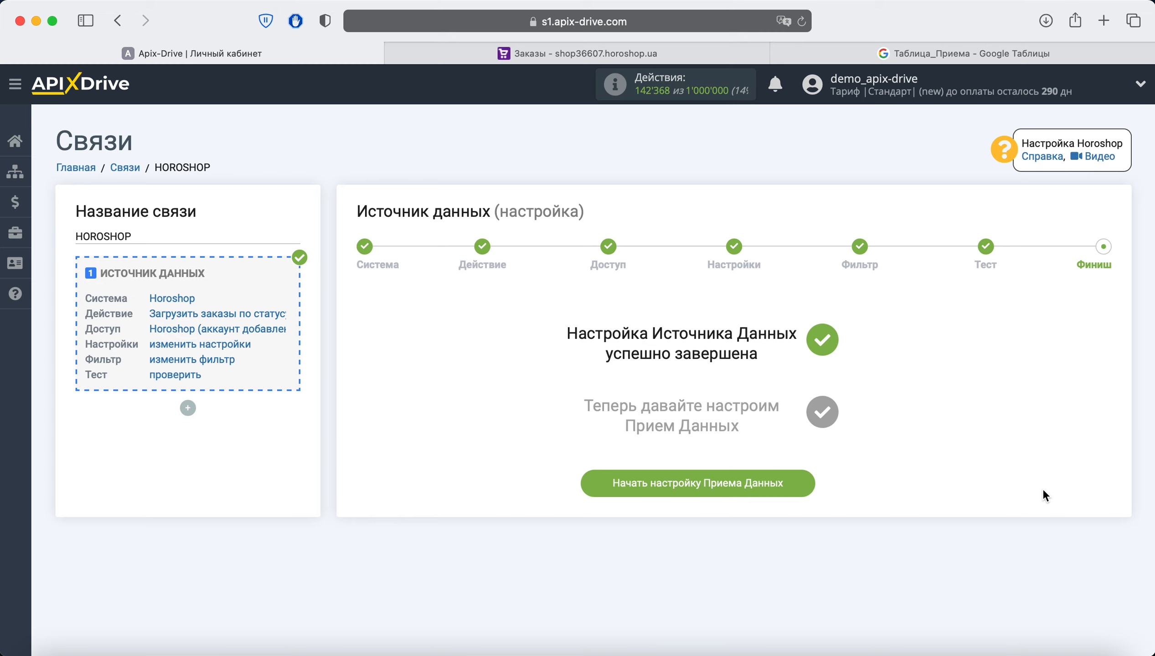
Start the data destination setup and choose Google Sheets as its system.
click(791, 483)
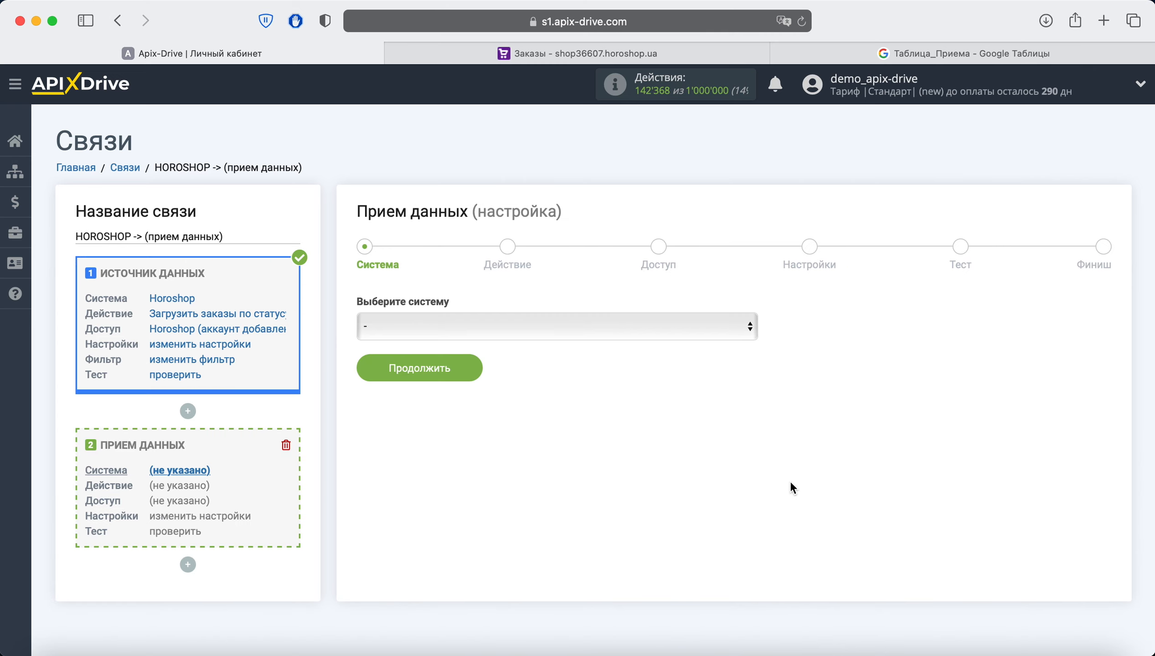
click(594, 331)
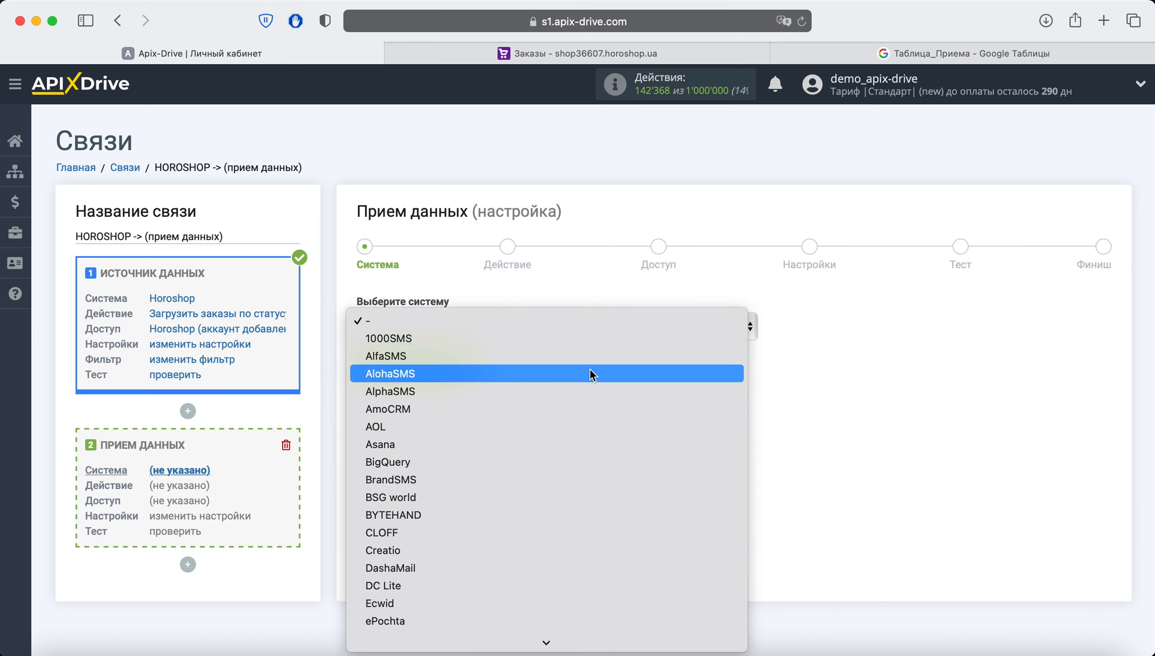
scroll(590, 398, down, 5)
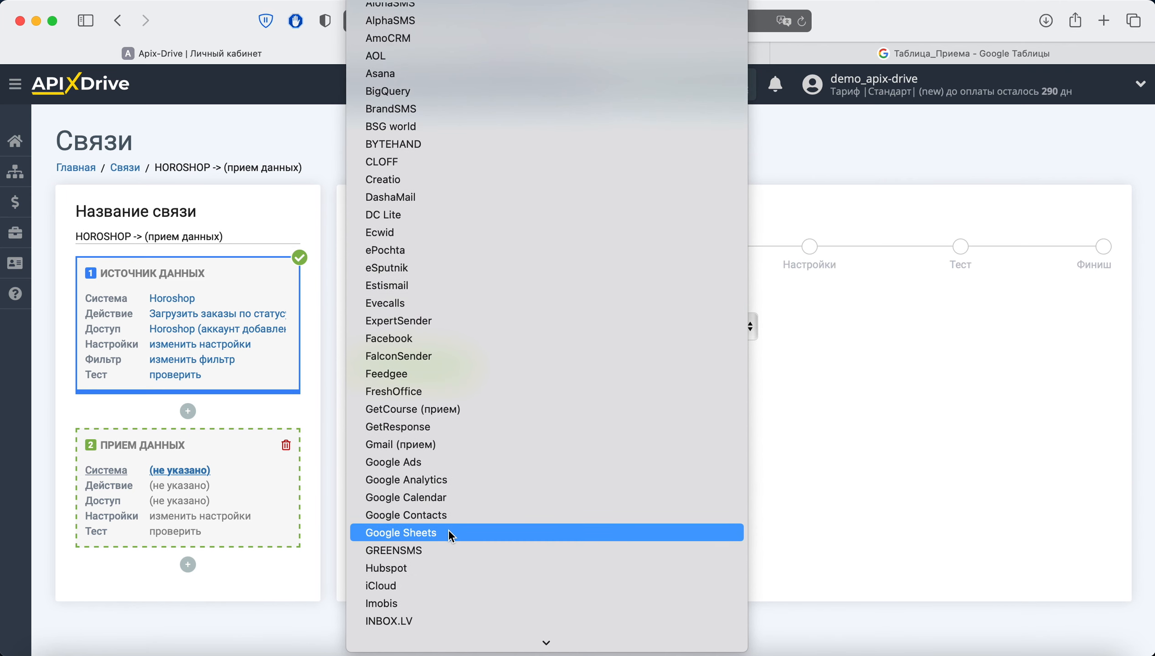
click(449, 532)
click(465, 361)
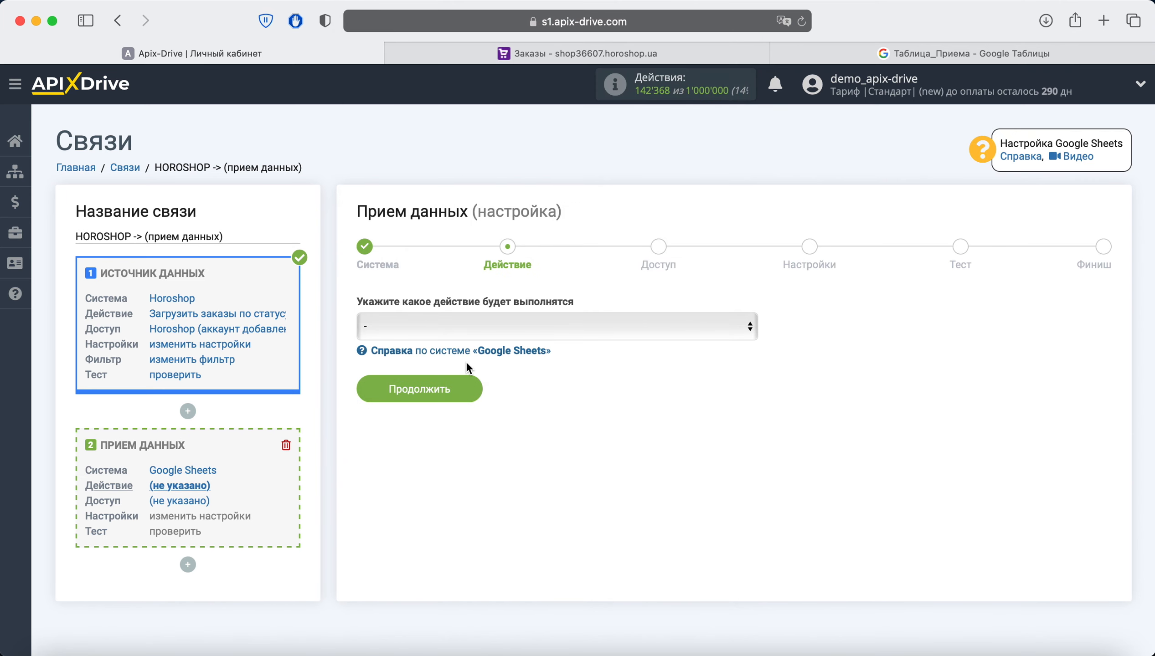
Set the Google Sheets destination action to "Добавить строку" and continue to the access stage.
click(561, 323)
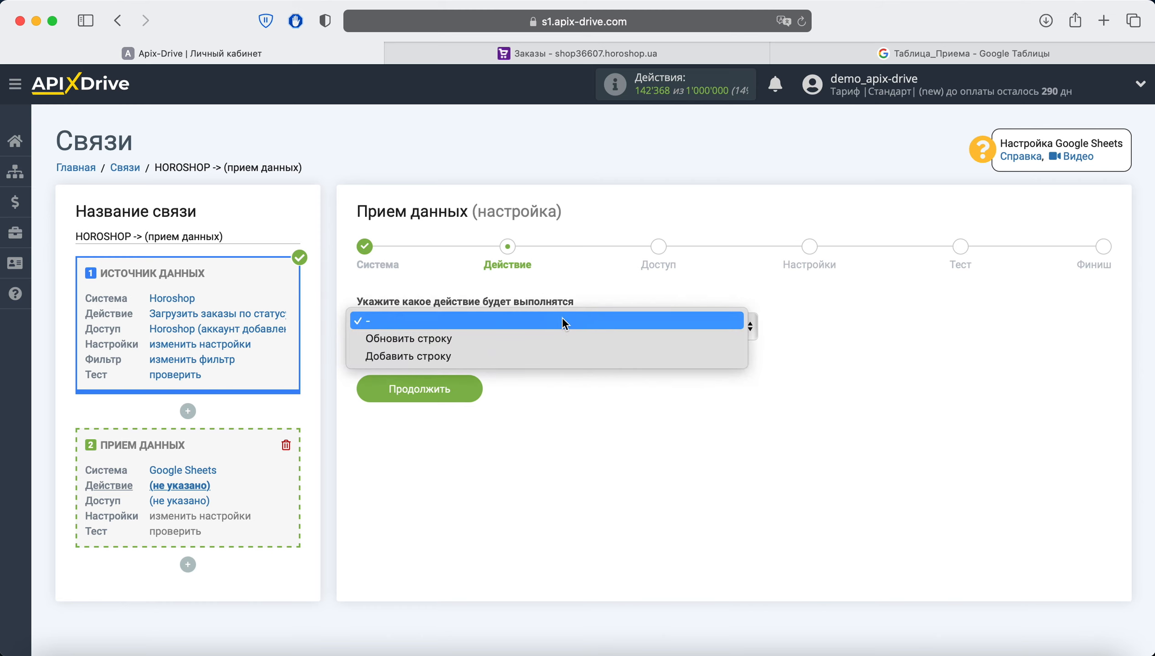
click(505, 356)
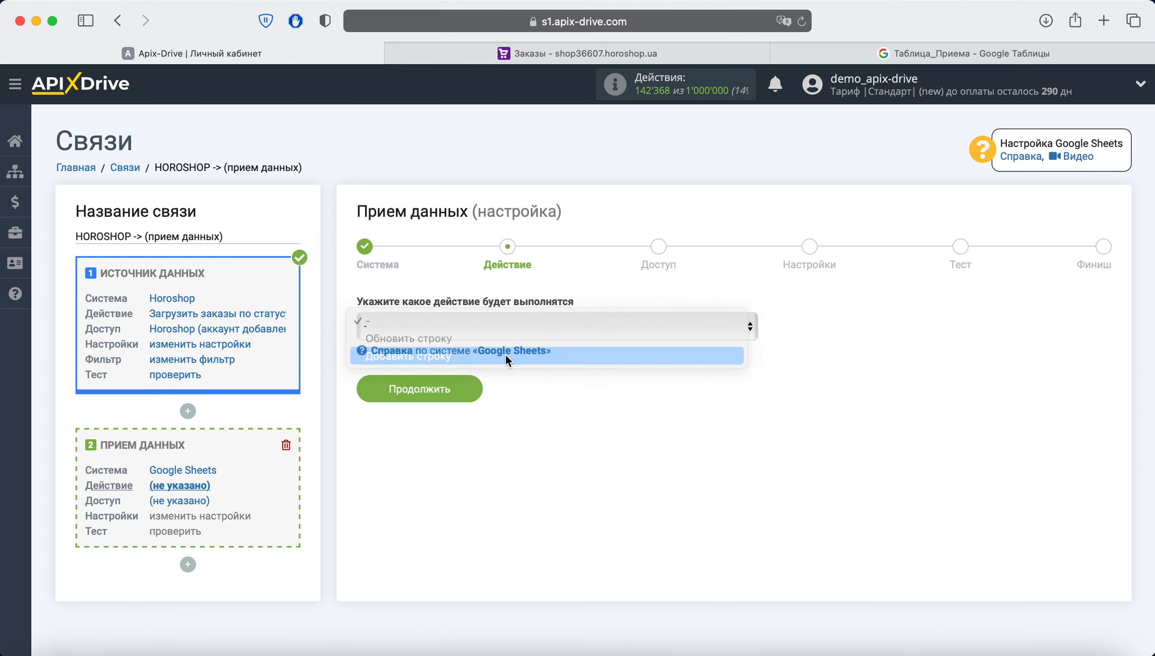
click(468, 388)
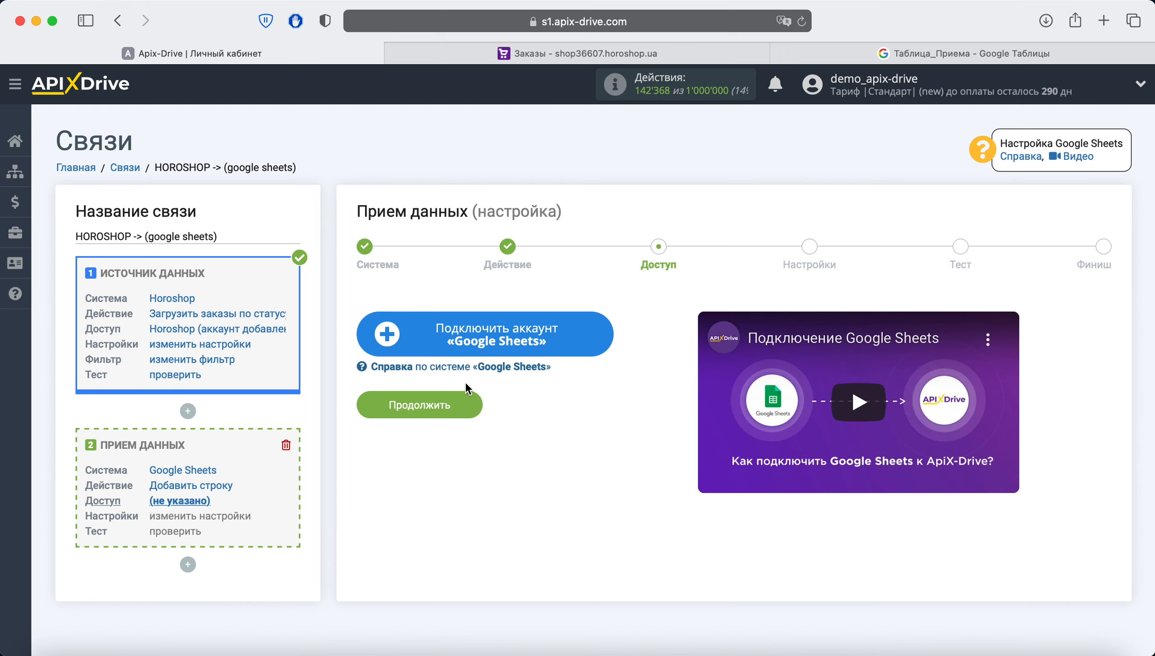
Connect Google Sheets using the saved account e-mail and password, grant ApiX-Drive access, and continue with that account.
click(432, 338)
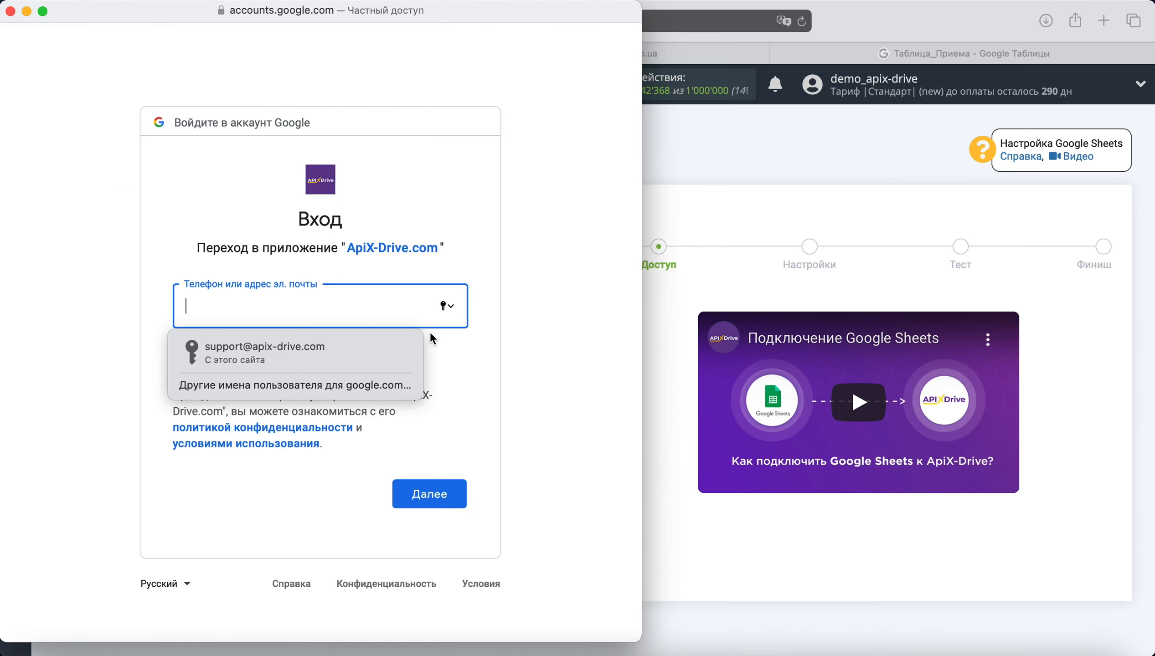
click(370, 344)
click(428, 494)
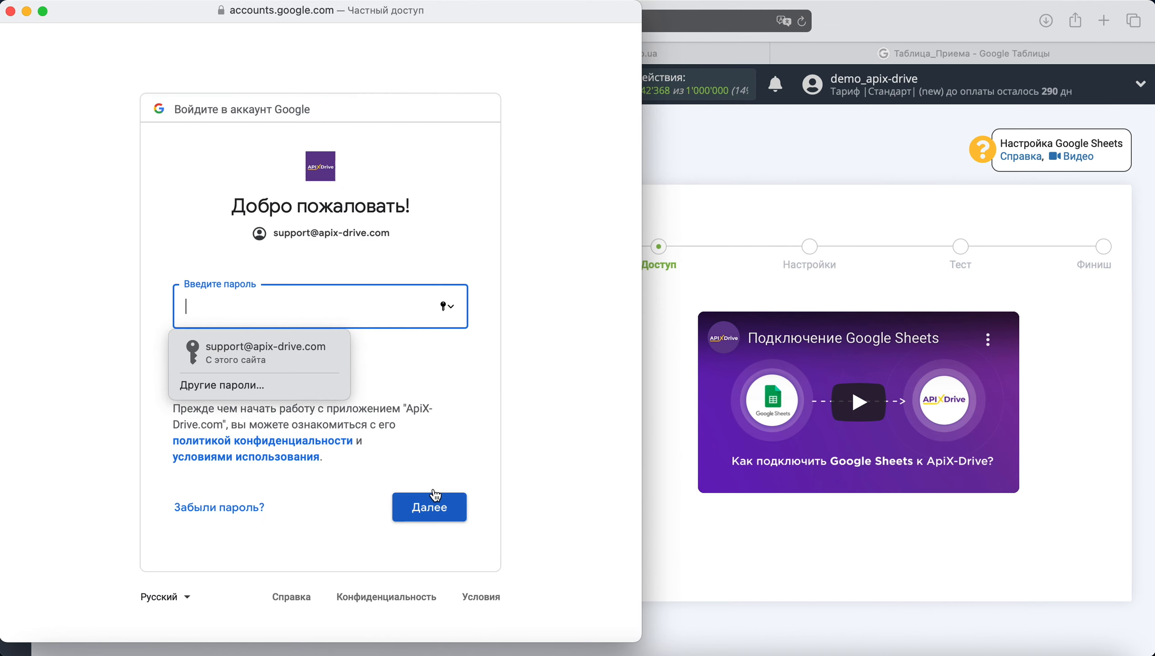
click(286, 350)
click(441, 506)
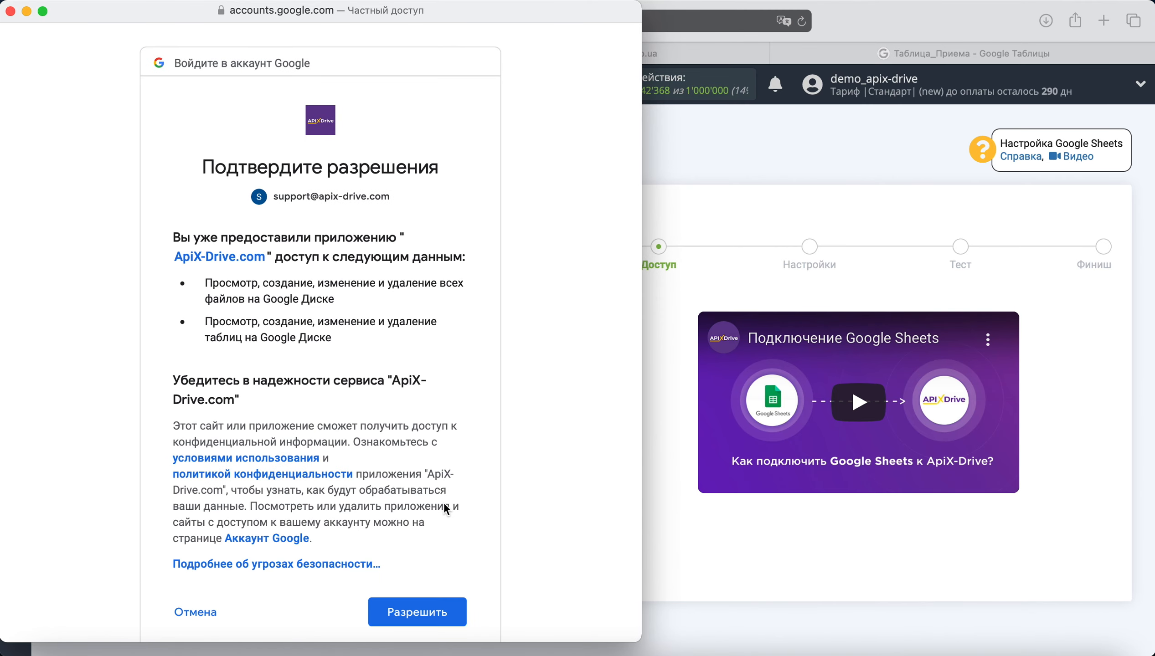
click(424, 612)
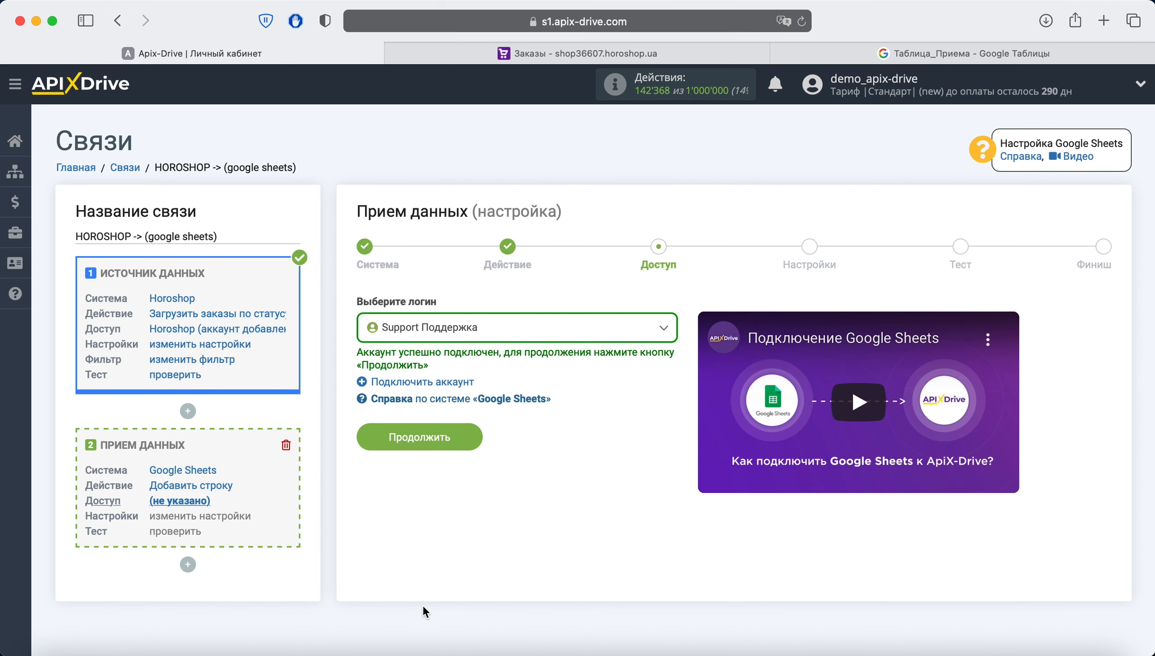
click(464, 437)
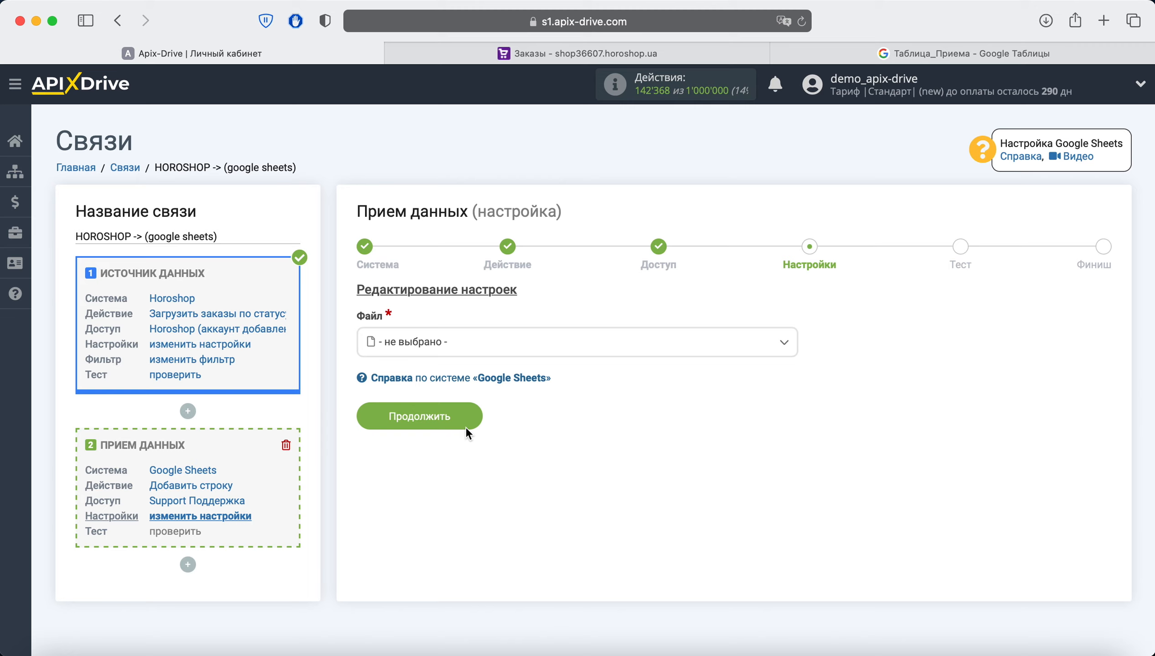
Select the file "Таблица_Приема" and its sheet "Прием" as the Google Sheets destination for the order rows.
click(459, 349)
click(445, 522)
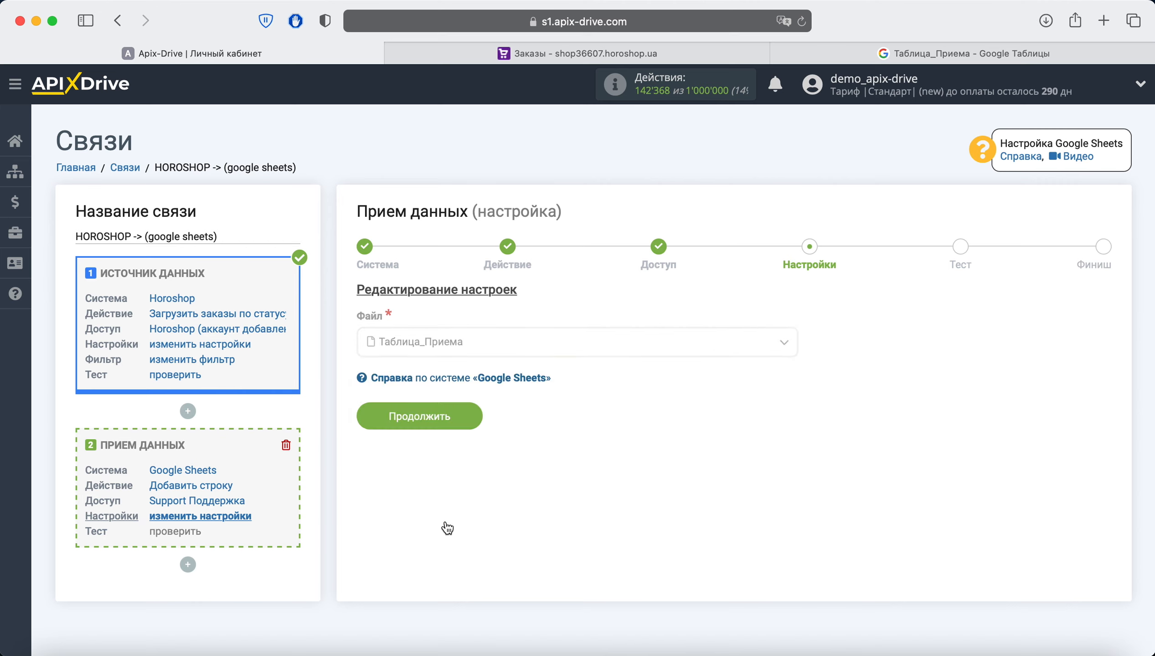
click(453, 415)
click(419, 494)
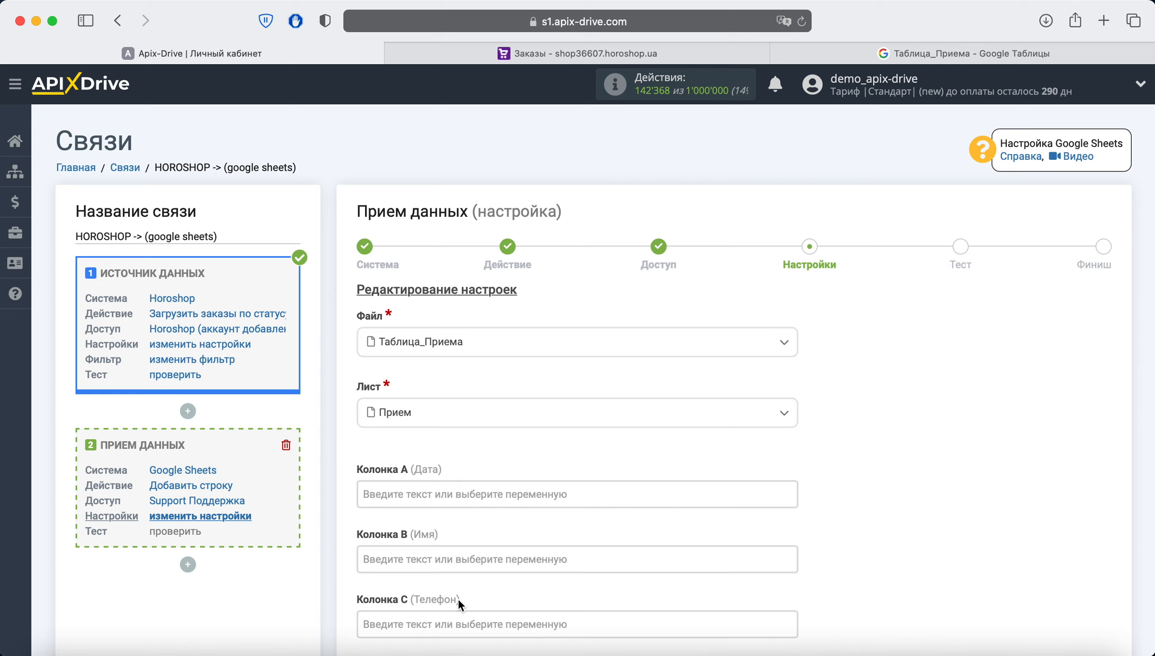
Map the Horoshop variable "Дата создания" to column A (Дата) and "ФИО получателя" to column B (Имя).
click(459, 495)
scroll(604, 408, down, 5)
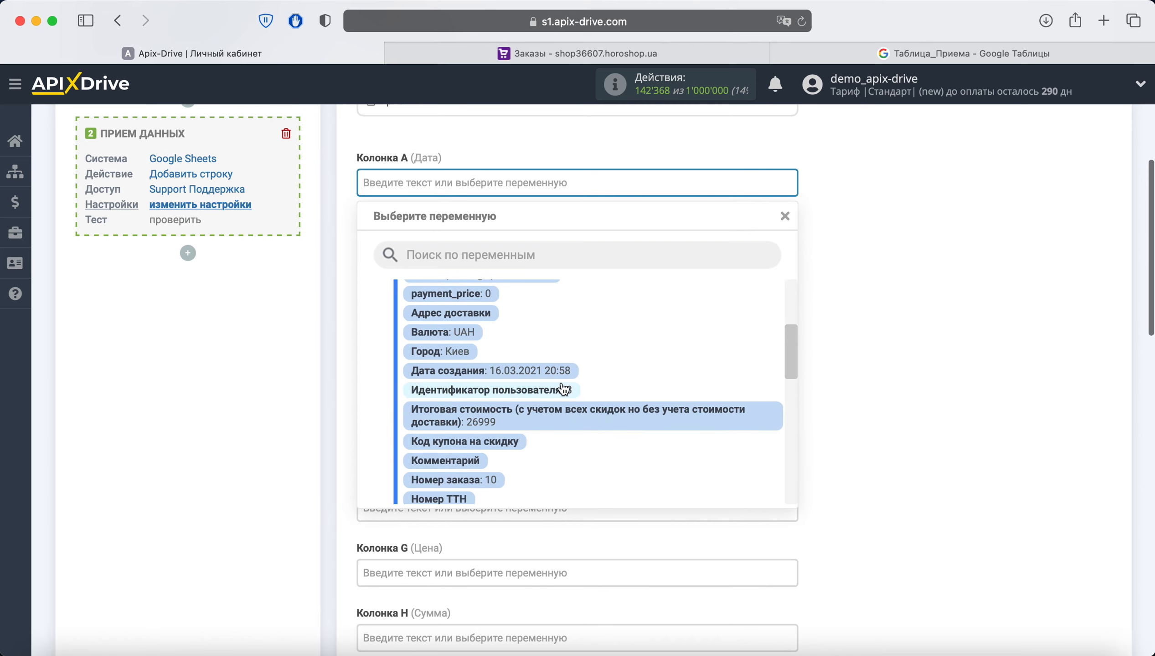
click(533, 367)
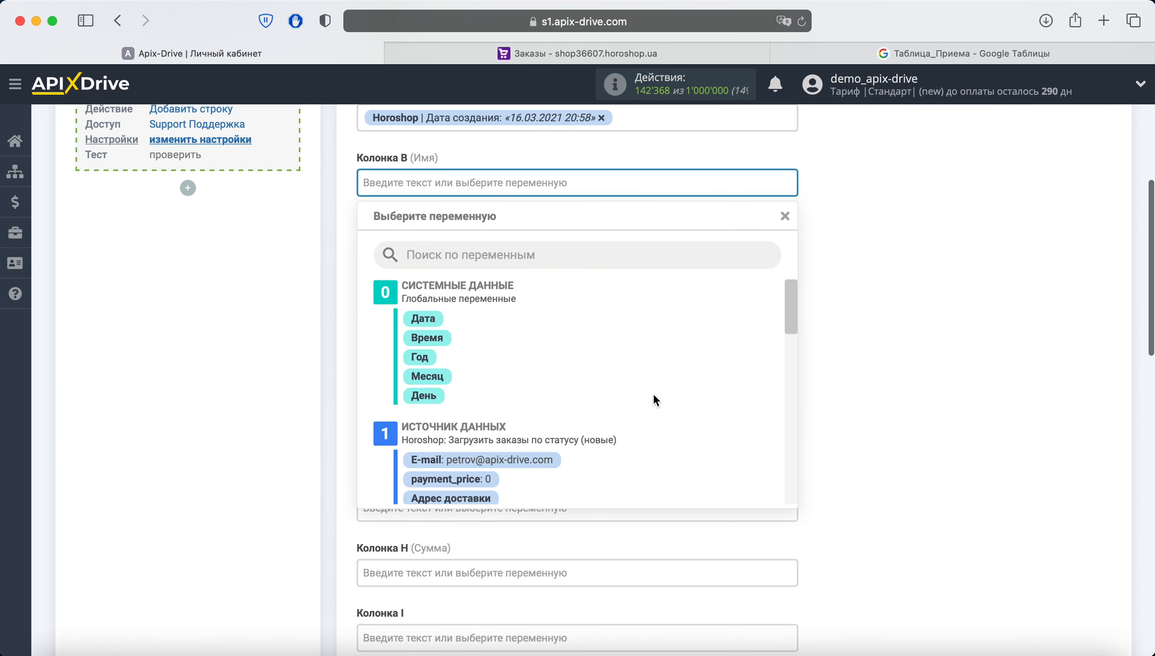
scroll(653, 401, down, 15)
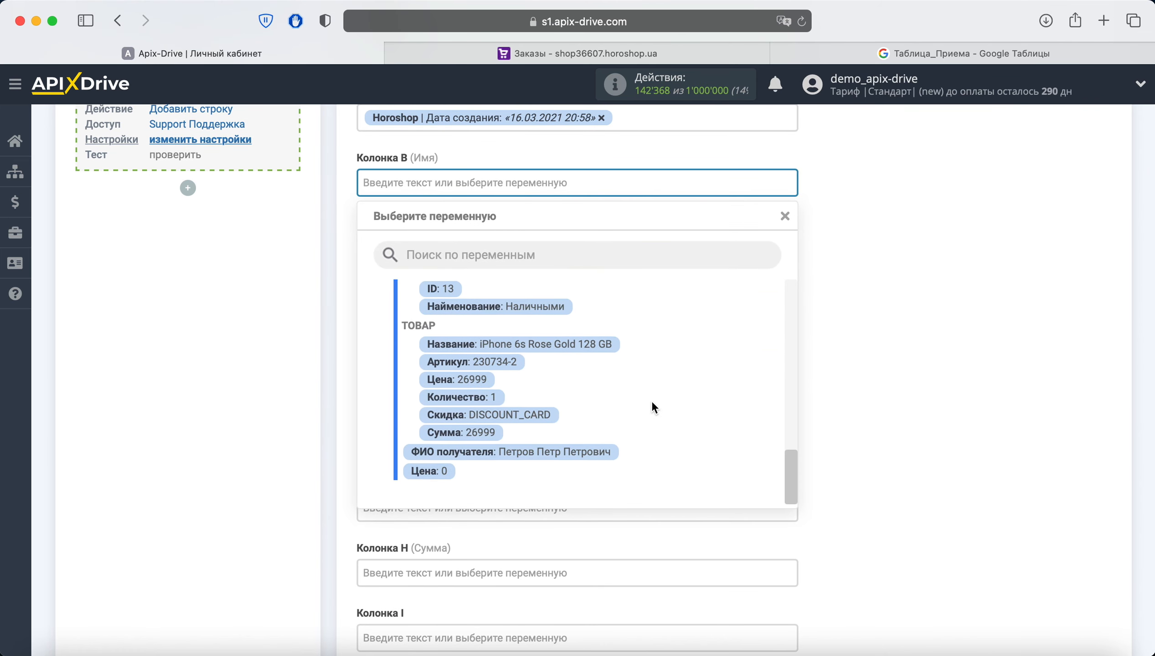
click(543, 452)
Map the Horoshop variable "Телефон" to column C (Телефон) and "E-mail" to column D (Email).
click(511, 277)
scroll(638, 376, down, 10)
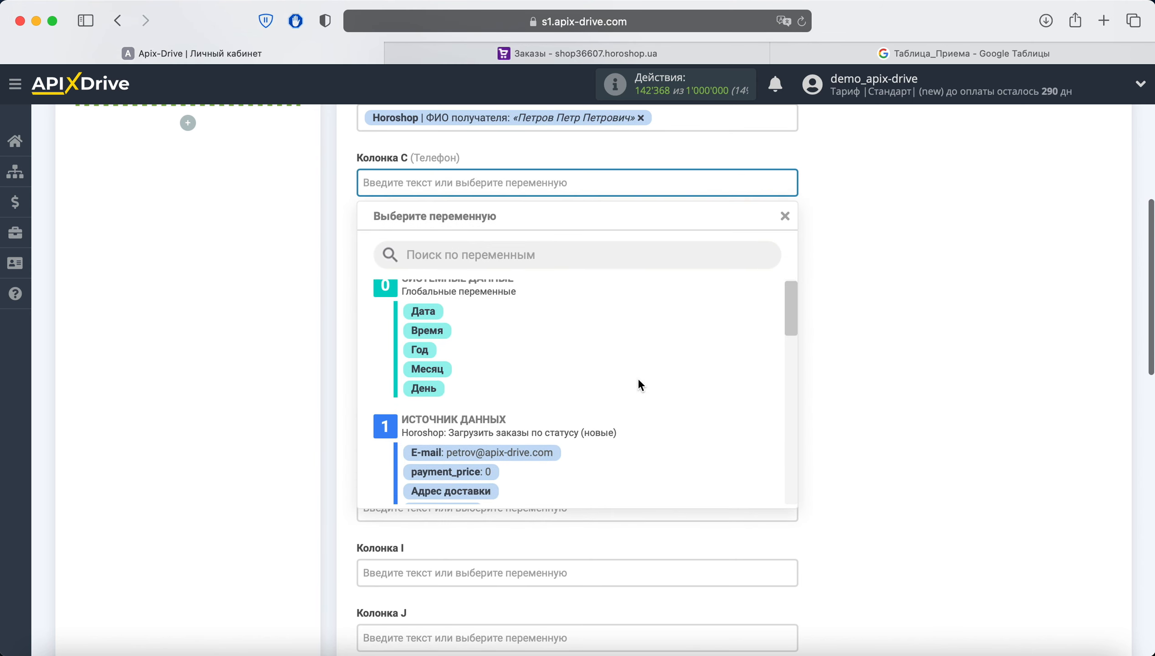
scroll(645, 373, down, 3)
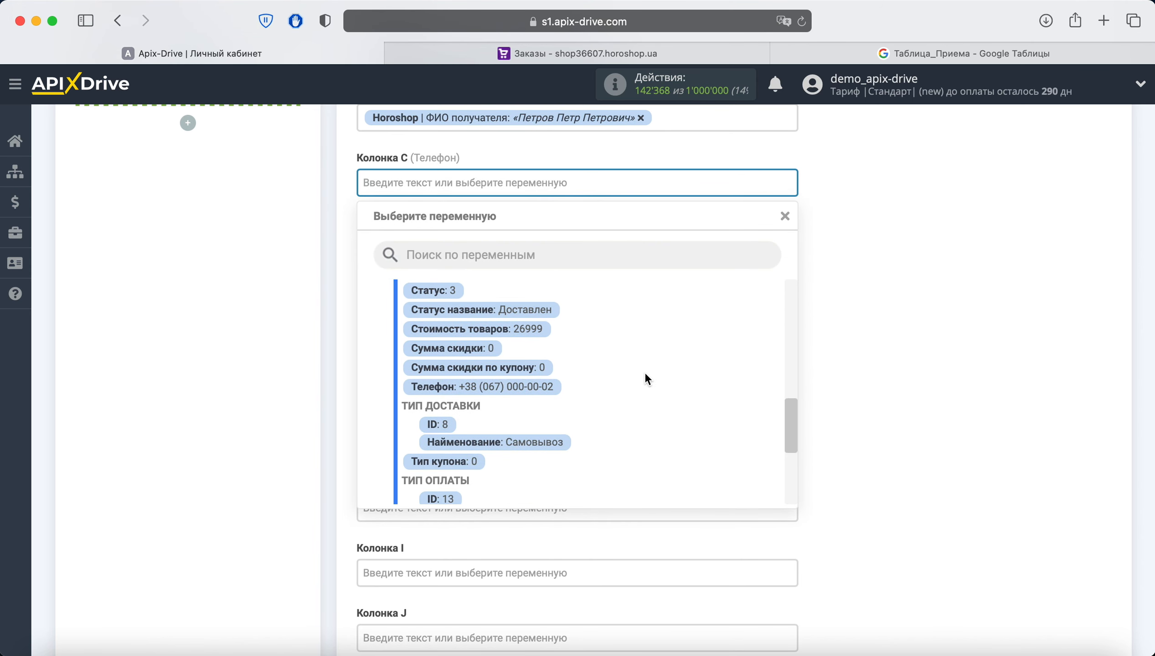
click(546, 387)
click(464, 259)
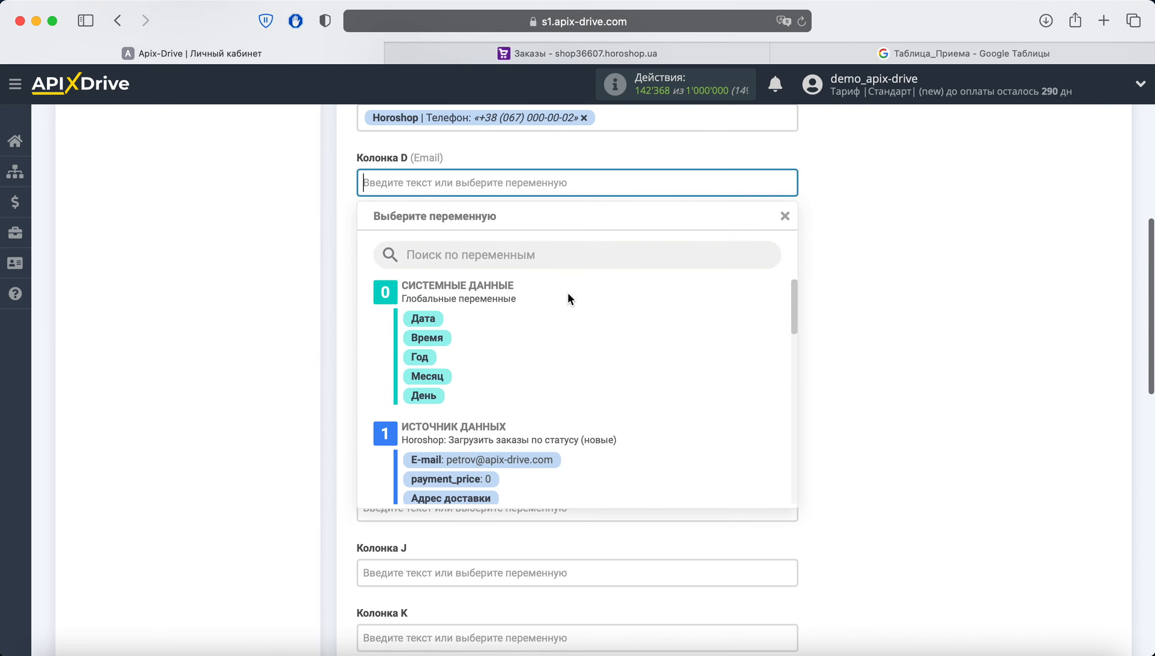
click(543, 446)
Map the product variables "Название" to column E (Наименование) and "Количество" to column F (Количество).
click(495, 247)
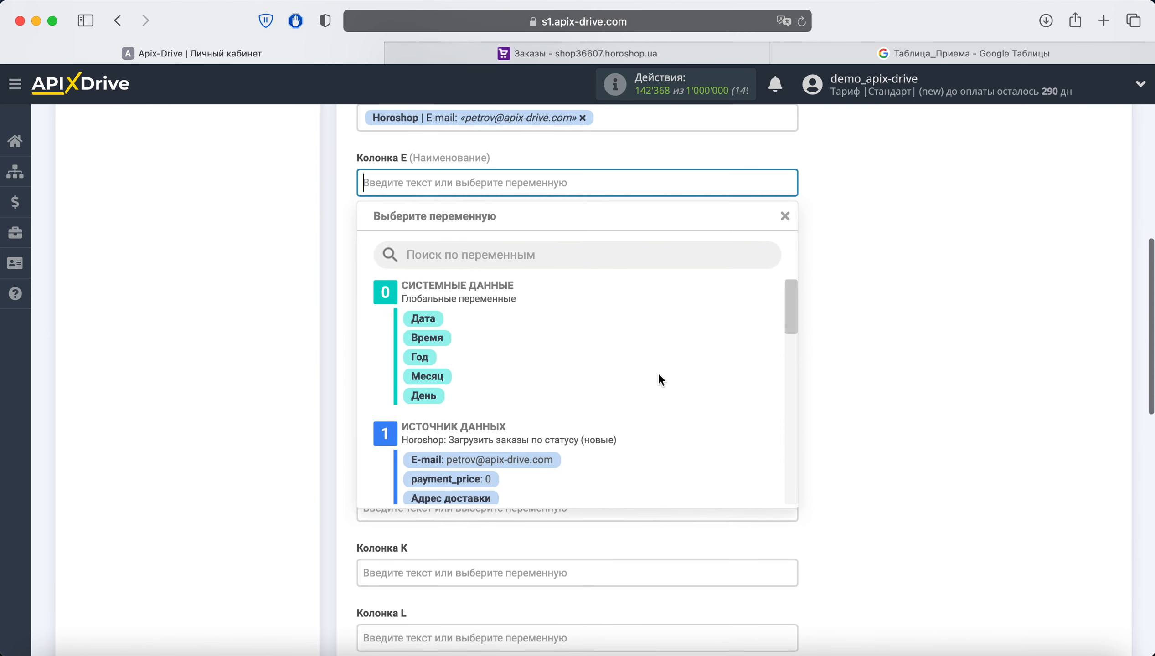
scroll(657, 370, down, 10)
scroll(656, 370, down, 10)
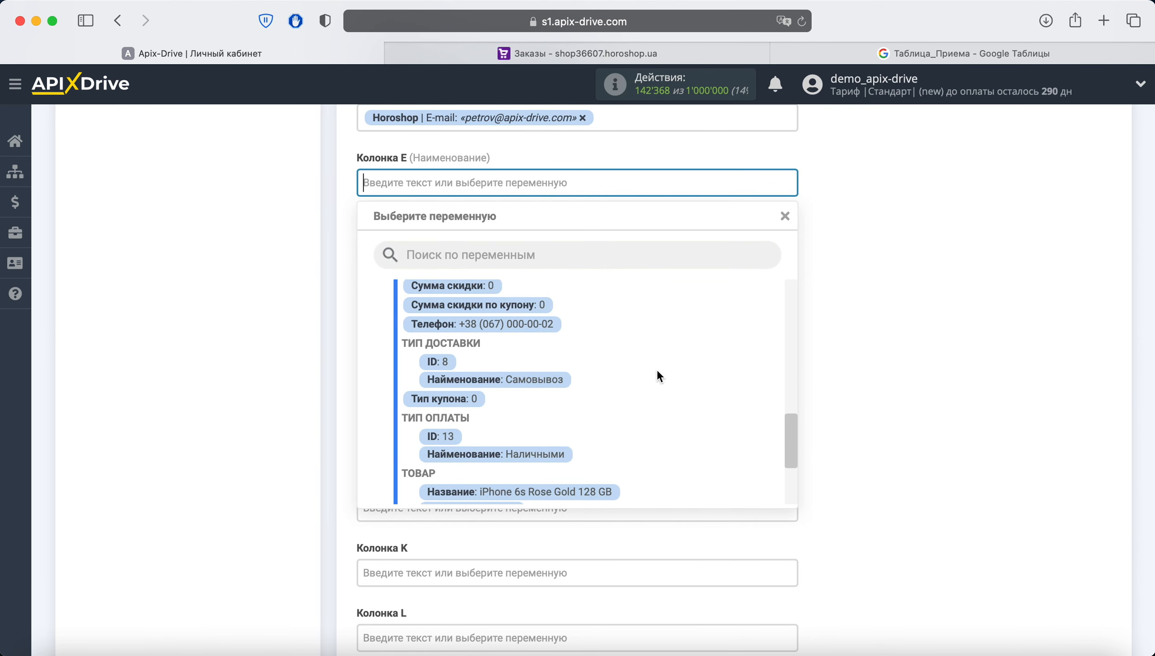
click(479, 372)
click(455, 248)
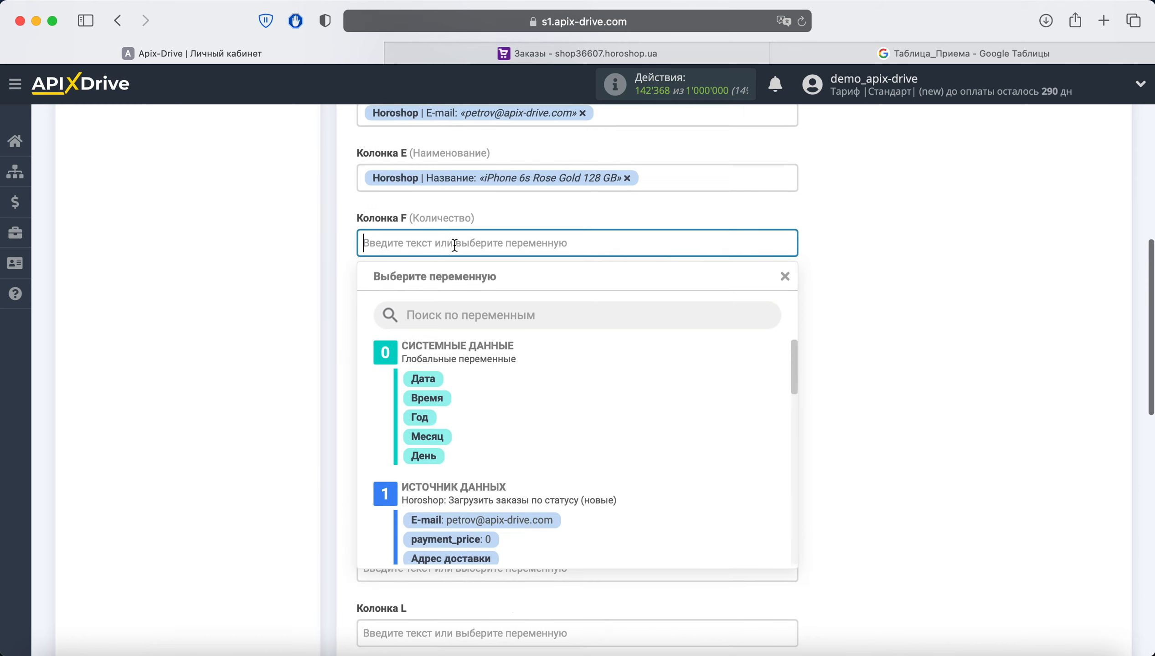
scroll(637, 406, down, 8)
scroll(638, 403, down, 10)
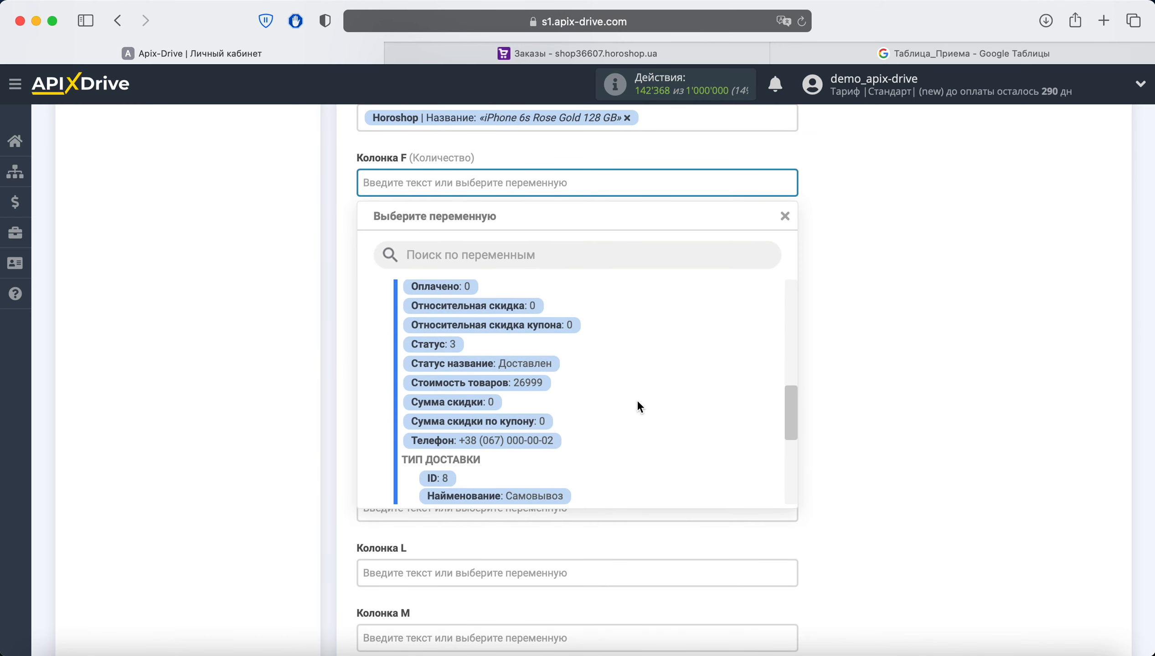
click(460, 406)
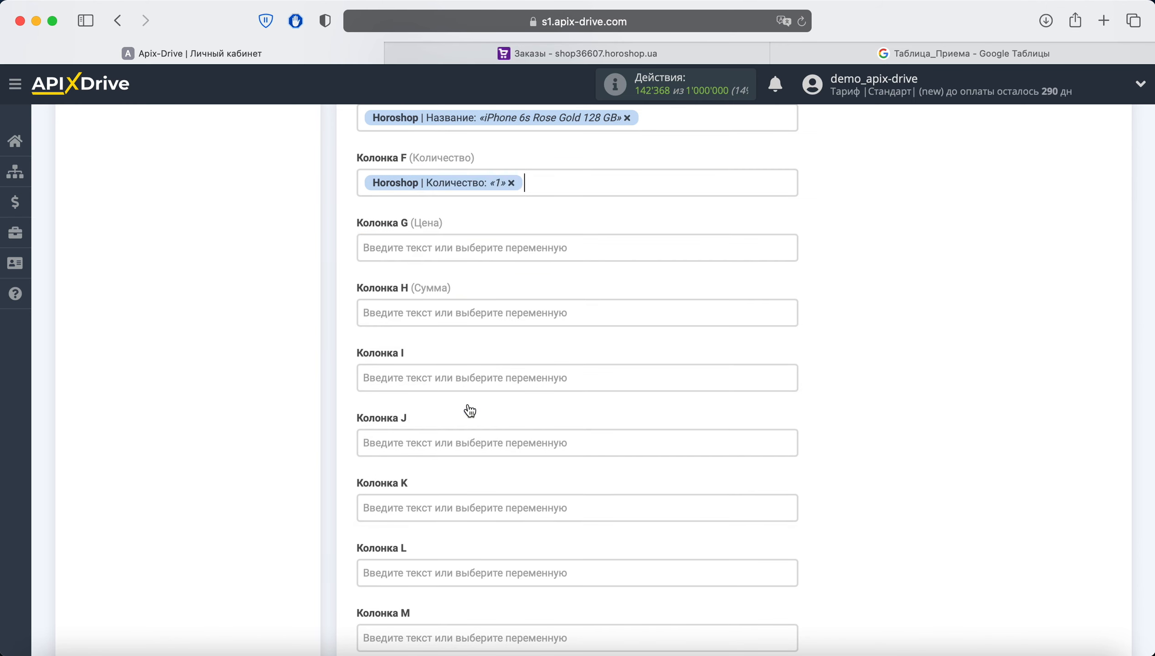
Map the product variable "Цена" to column G (Цена) and the order variable "Стоимость товаров" to column H (Сумма).
click(472, 247)
scroll(643, 419, down, 3)
scroll(643, 422, down, 12)
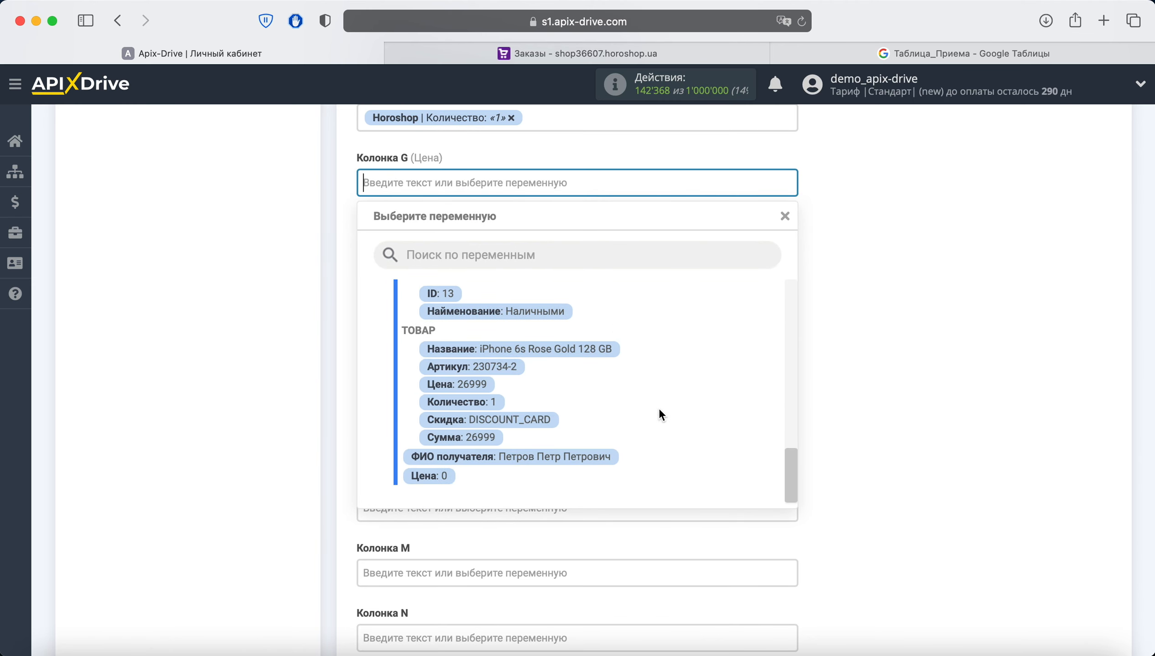
click(472, 385)
click(472, 239)
scroll(623, 401, down, 15)
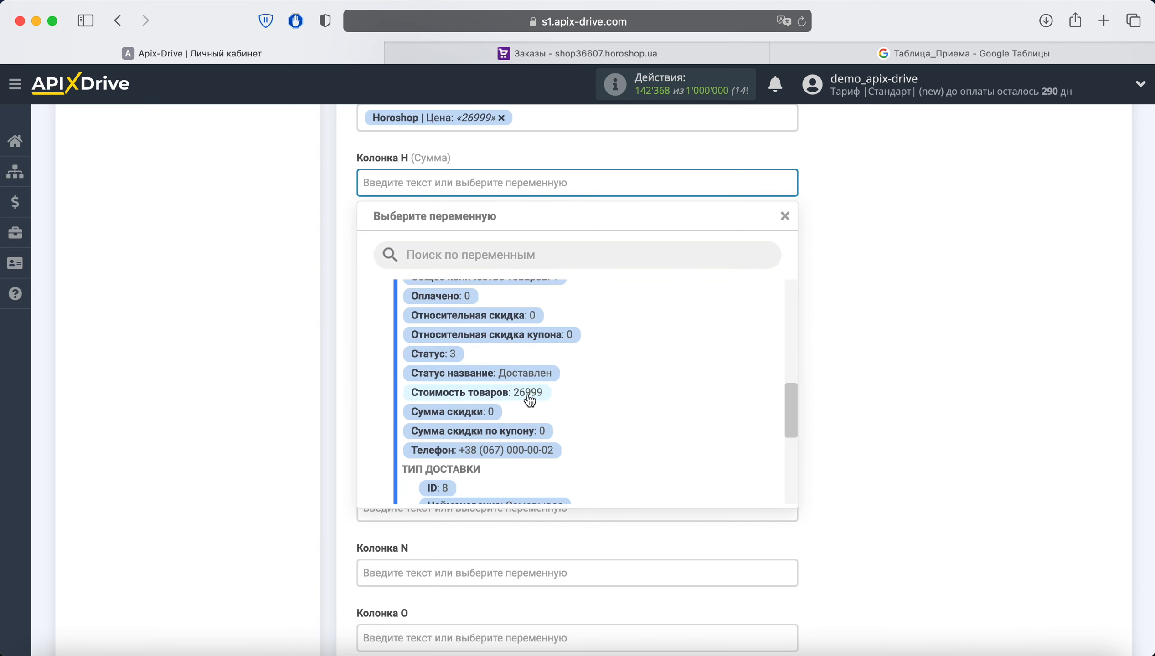
click(526, 392)
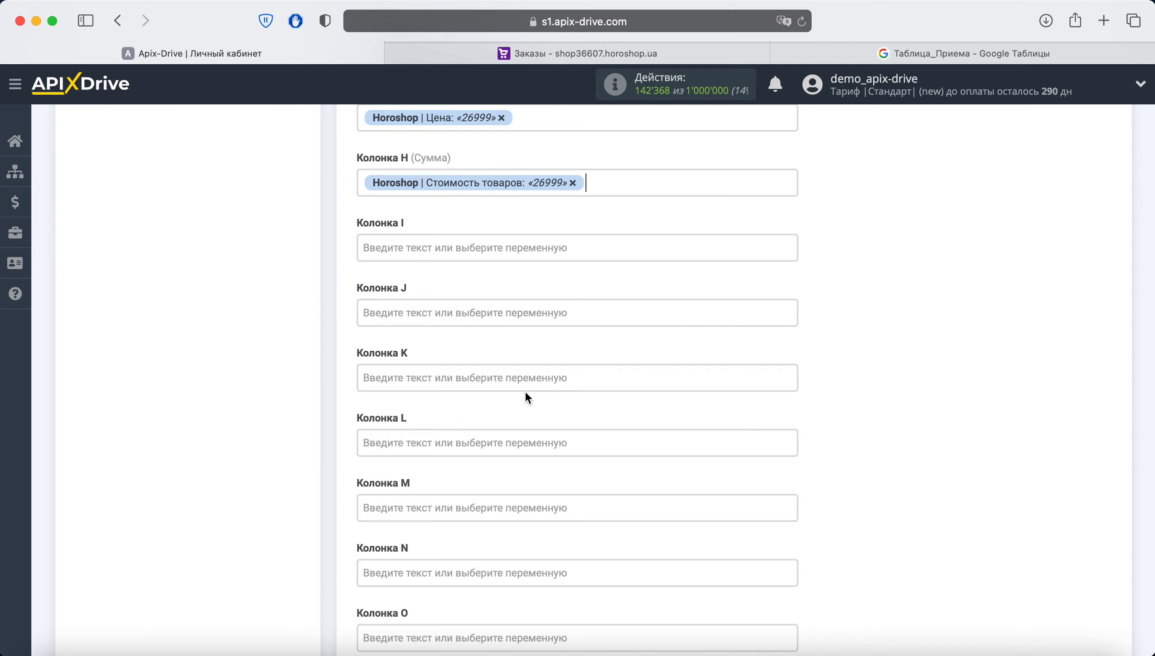
Enter the fixed text "Заказ с сайта Horoshop" for column I and continue to the test stage.
click(434, 247)
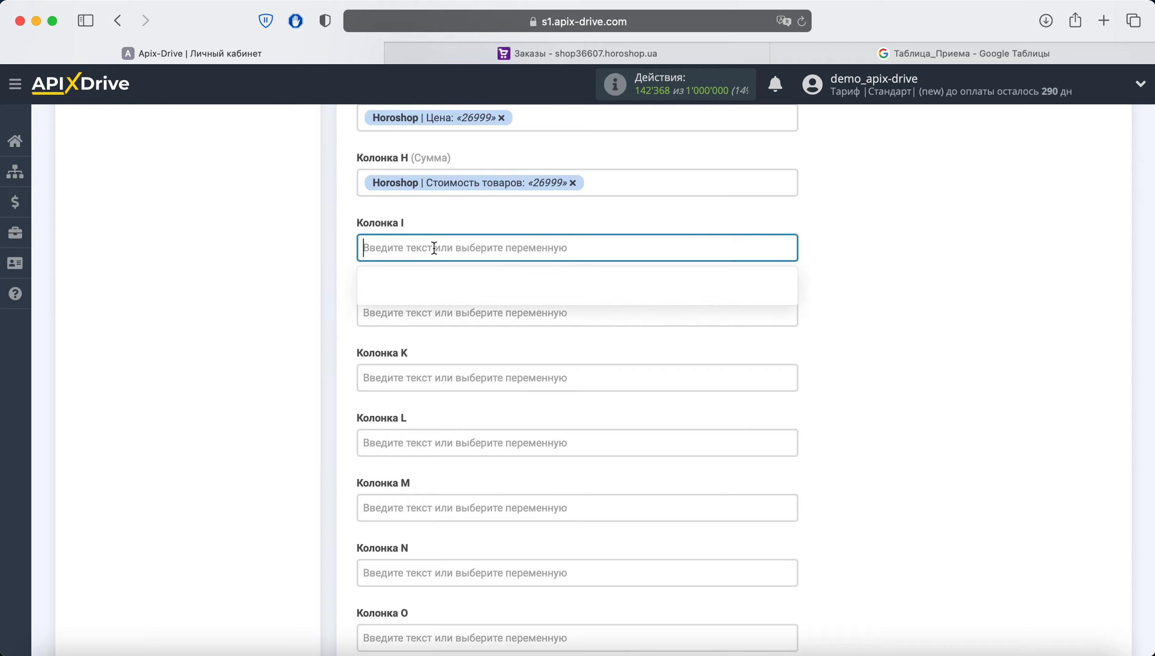
text(Заказ с с)
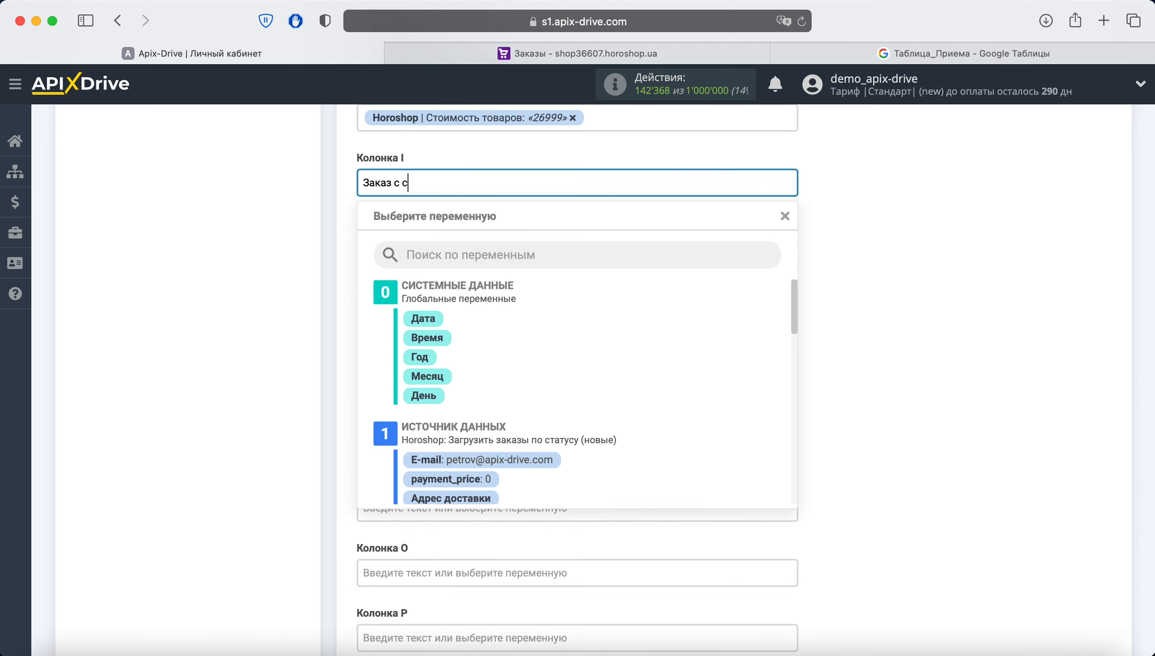
text(айта Нoroshop)
click(883, 278)
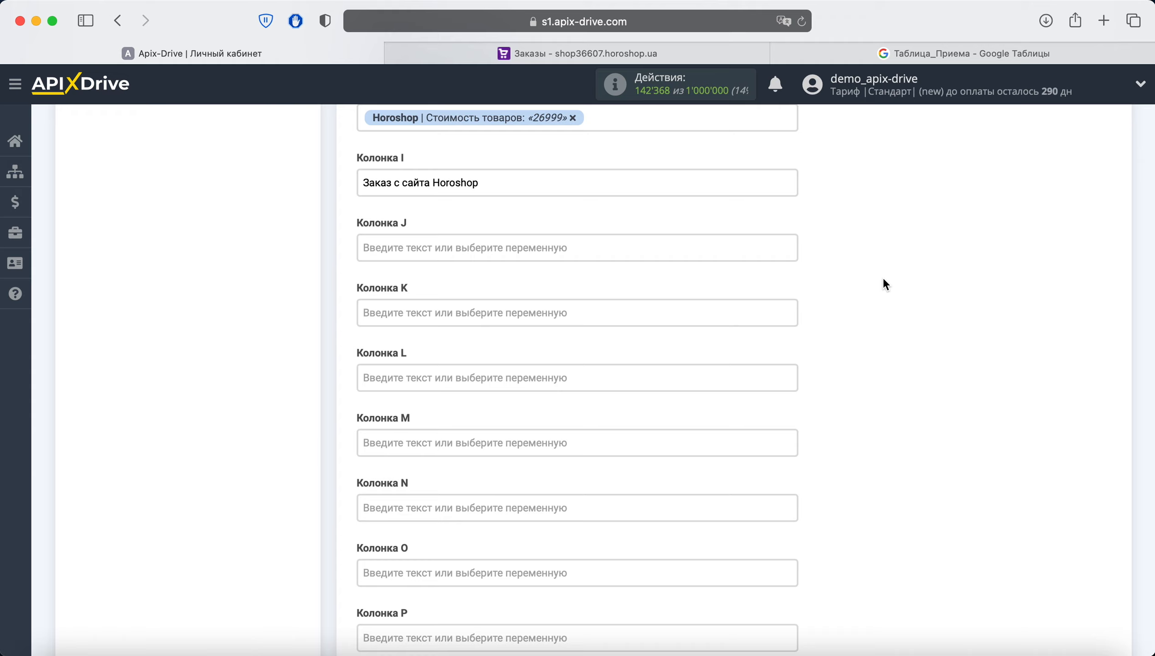
scroll(882, 277, down, 10)
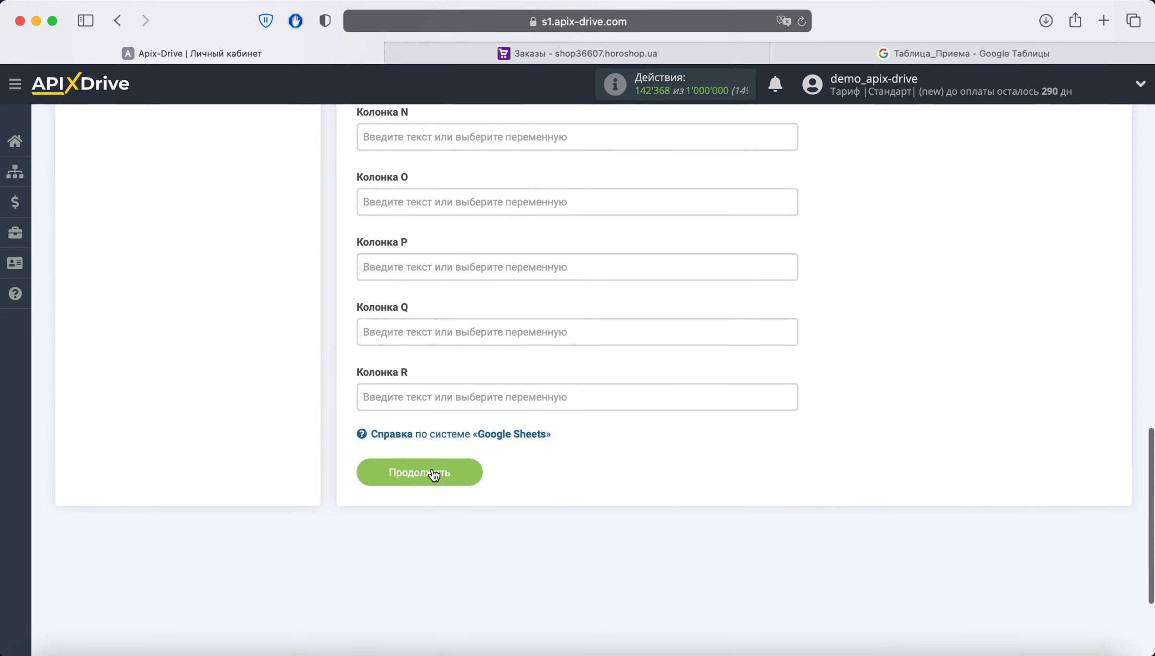
click(433, 475)
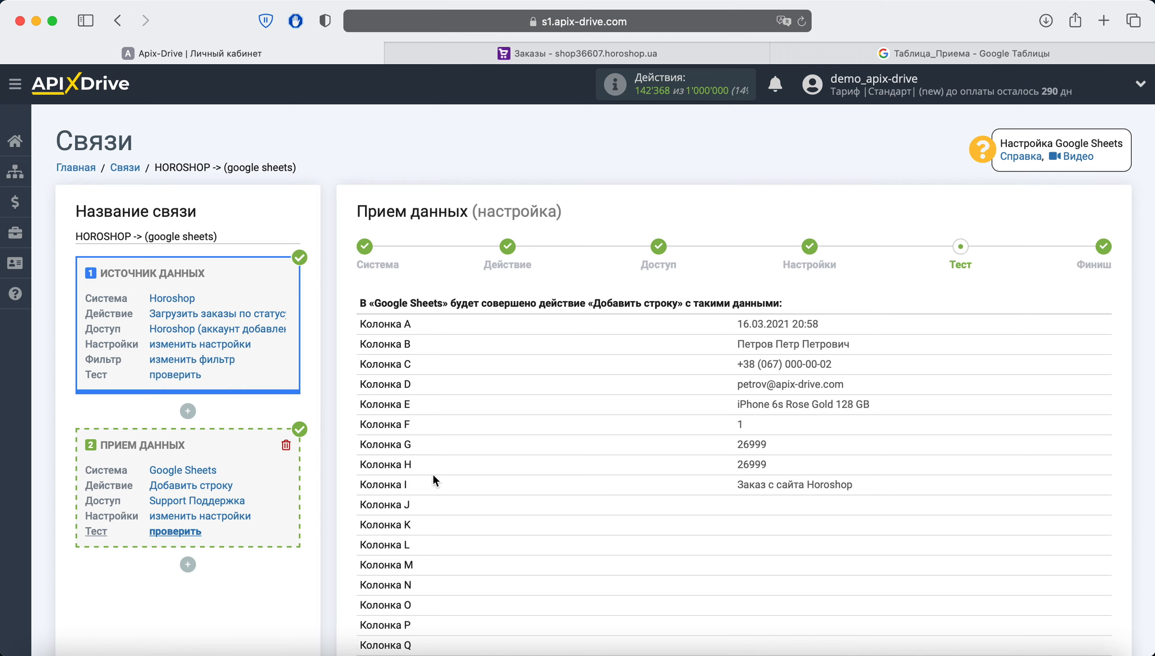
Send the test data to Google Sheets, check the added row in "Таблица_Приема", and return to ApiX-Drive.
scroll(434, 476, down, 8)
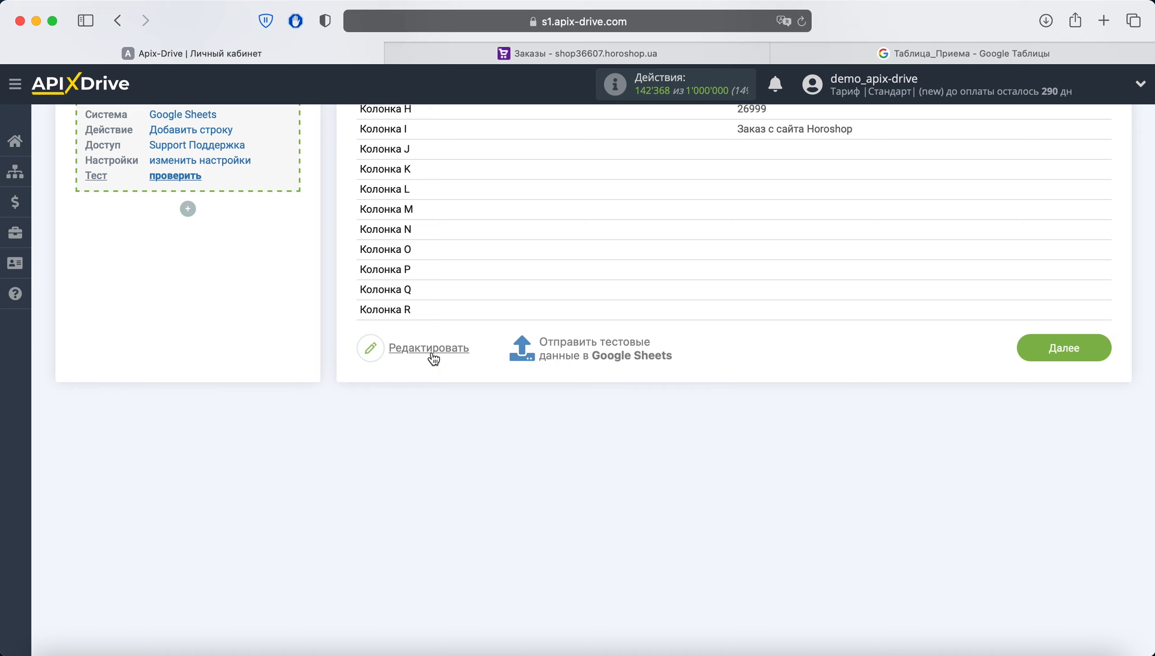
click(570, 351)
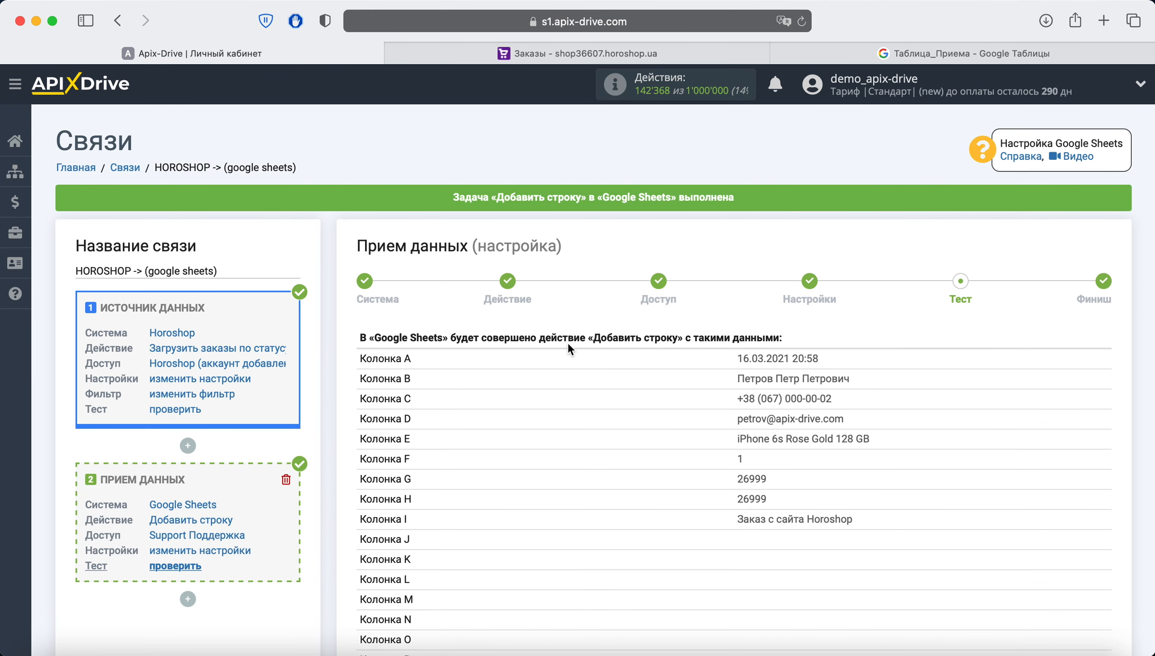
click(870, 52)
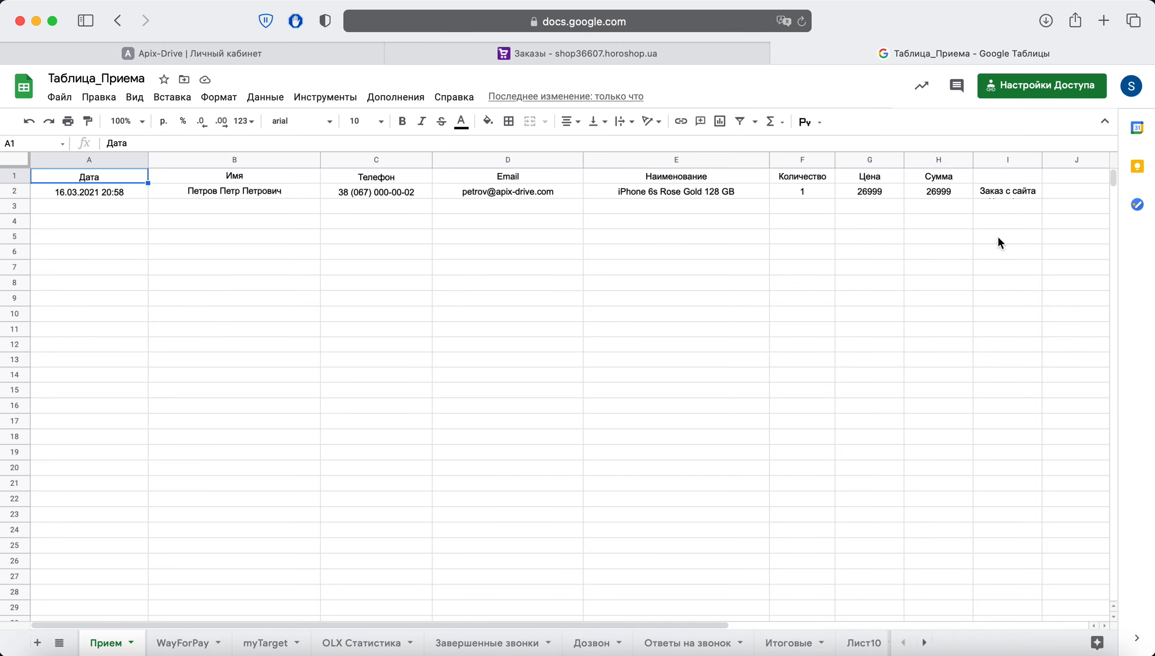
click(316, 57)
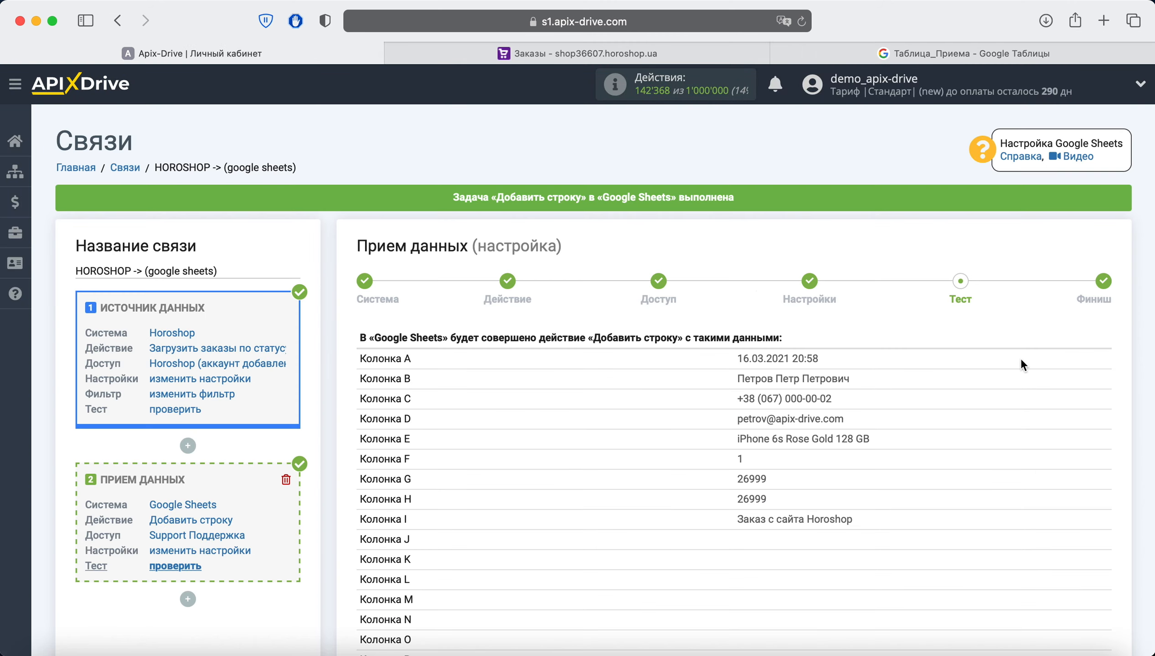
Finish the data destination setup and turn on automatic updating for the connection.
scroll(1021, 358, down, 5)
click(1042, 500)
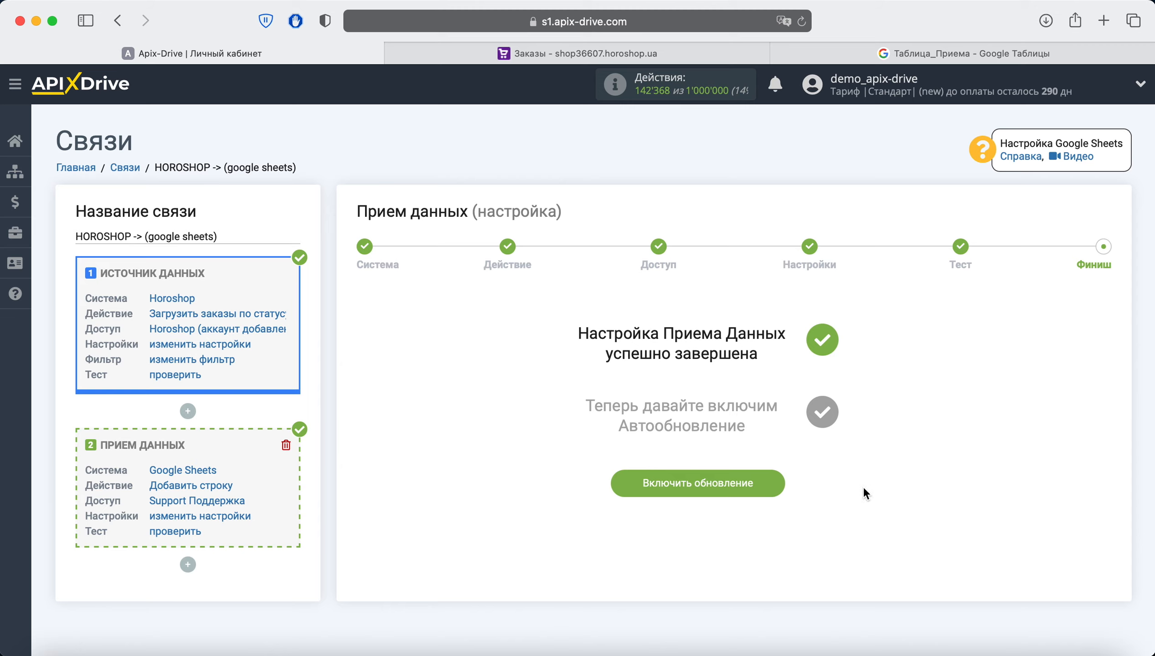
click(740, 486)
Set the update interval of the connection "HOROSHOP -> (google sheets)" to "5 минут" and save its settings.
click(1094, 264)
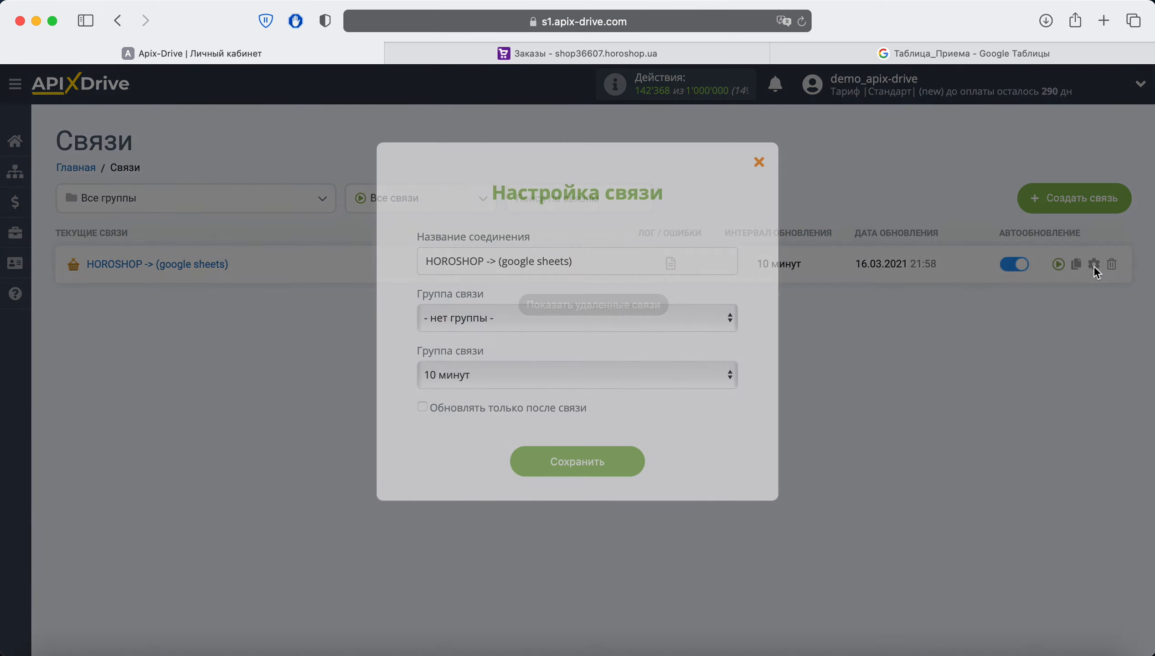
click(621, 381)
click(521, 351)
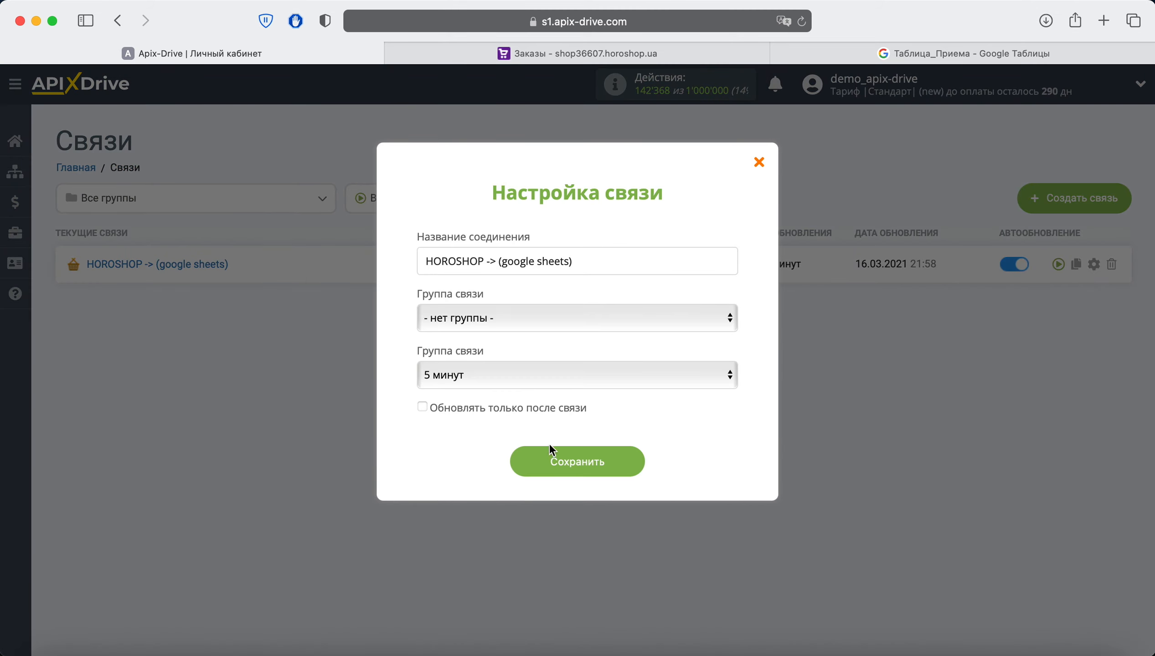
click(561, 460)
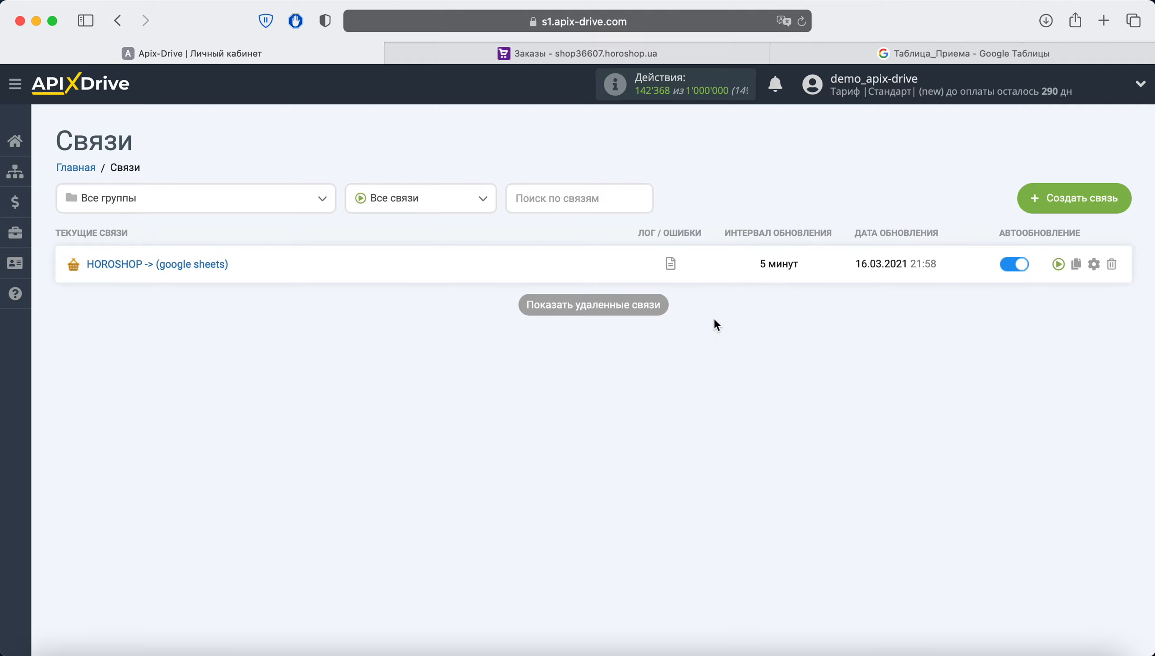